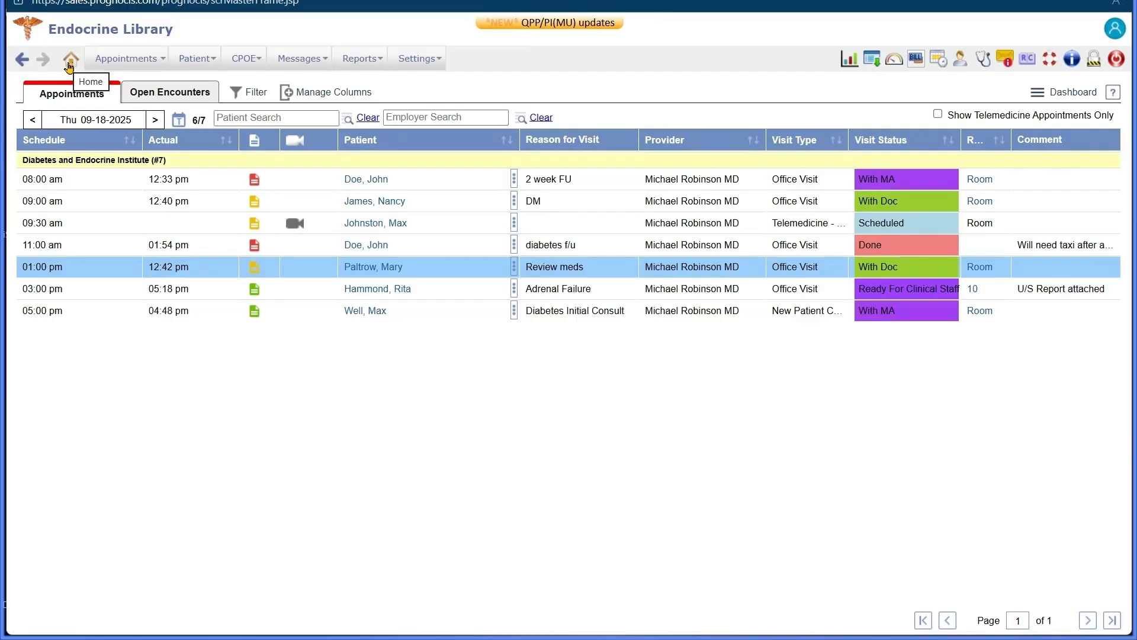
mouse_move(185, 65)
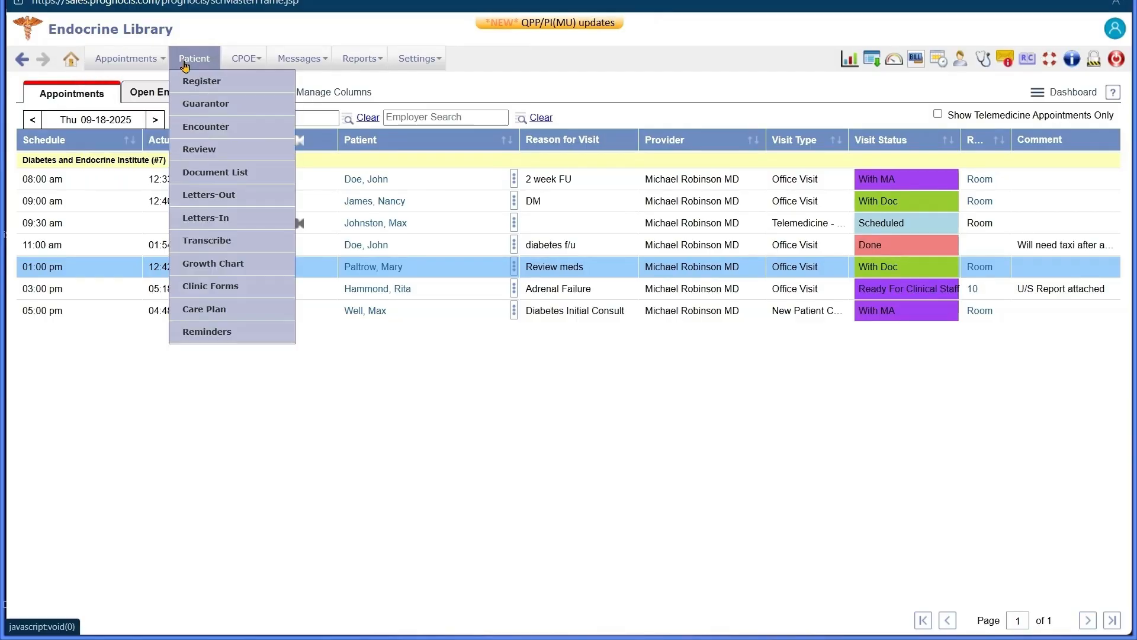
mouse_move(248, 66)
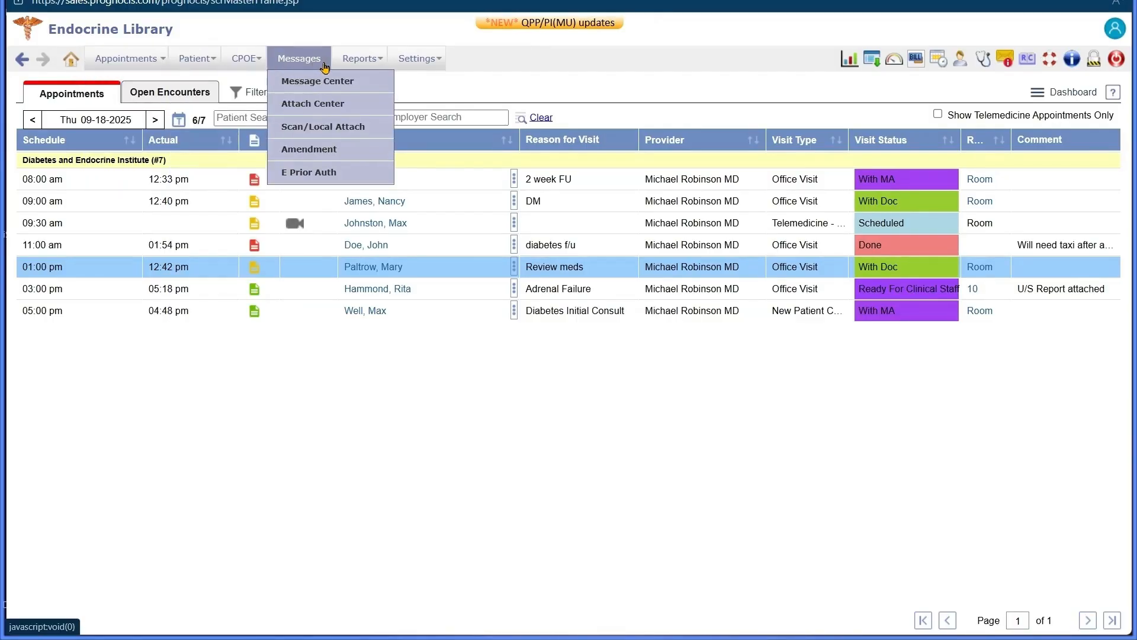
mouse_move(403, 69)
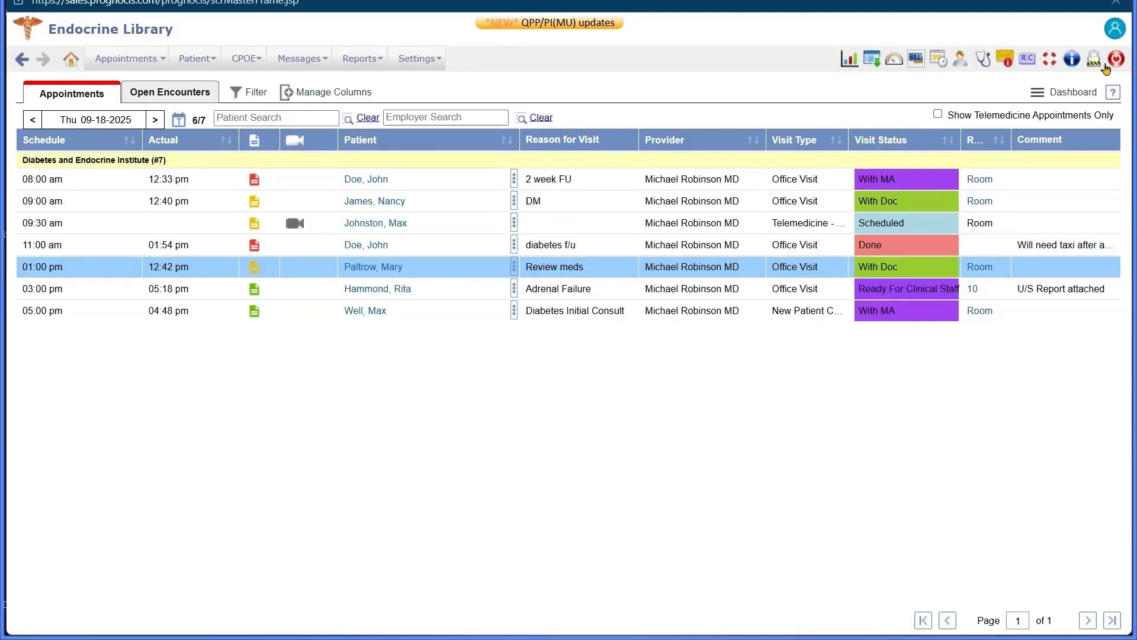
- View the EMR dashboard and the appointment scheduling form, closing the form without scheduling anything
click(849, 60)
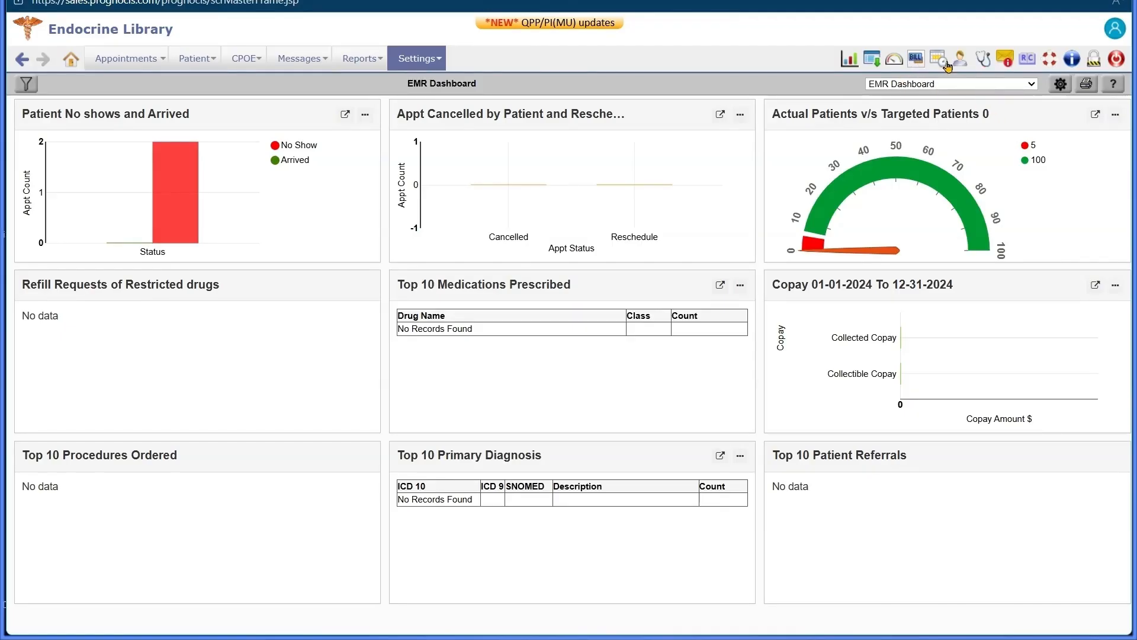
click(941, 62)
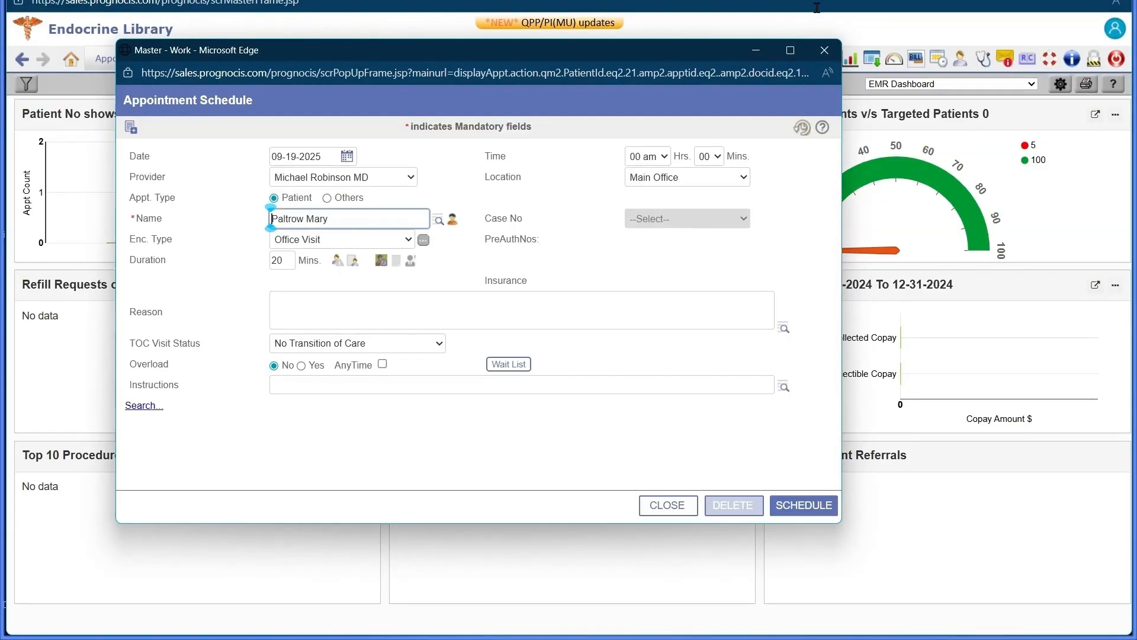
click(825, 50)
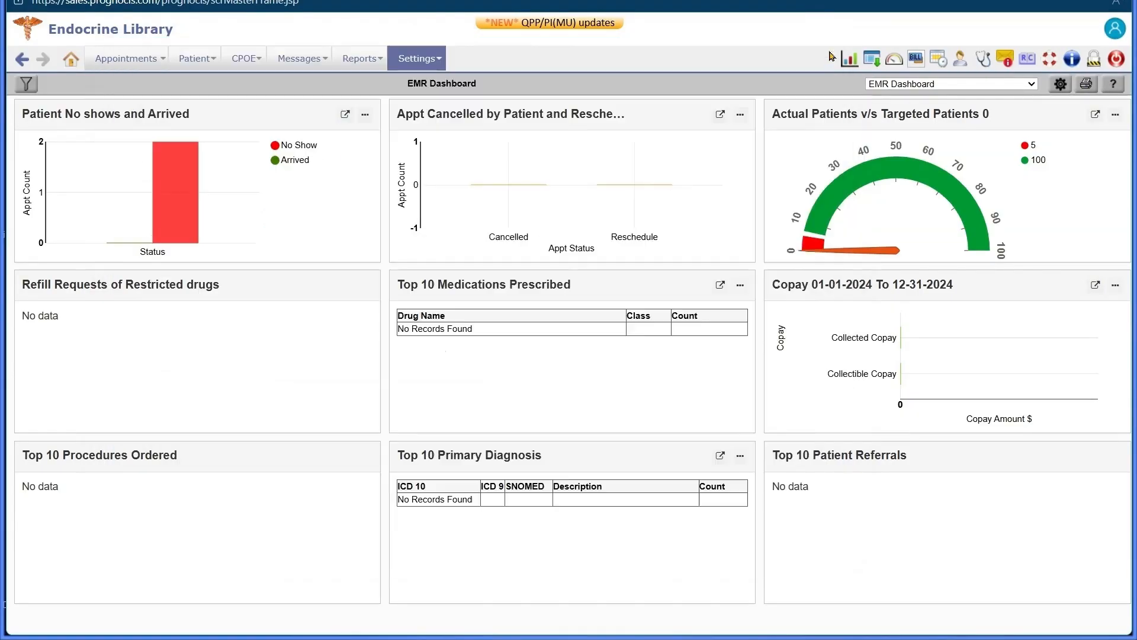
- Open the message center and view the inbox's FAX folder and the sent messages
click(1004, 61)
click(1099, 494)
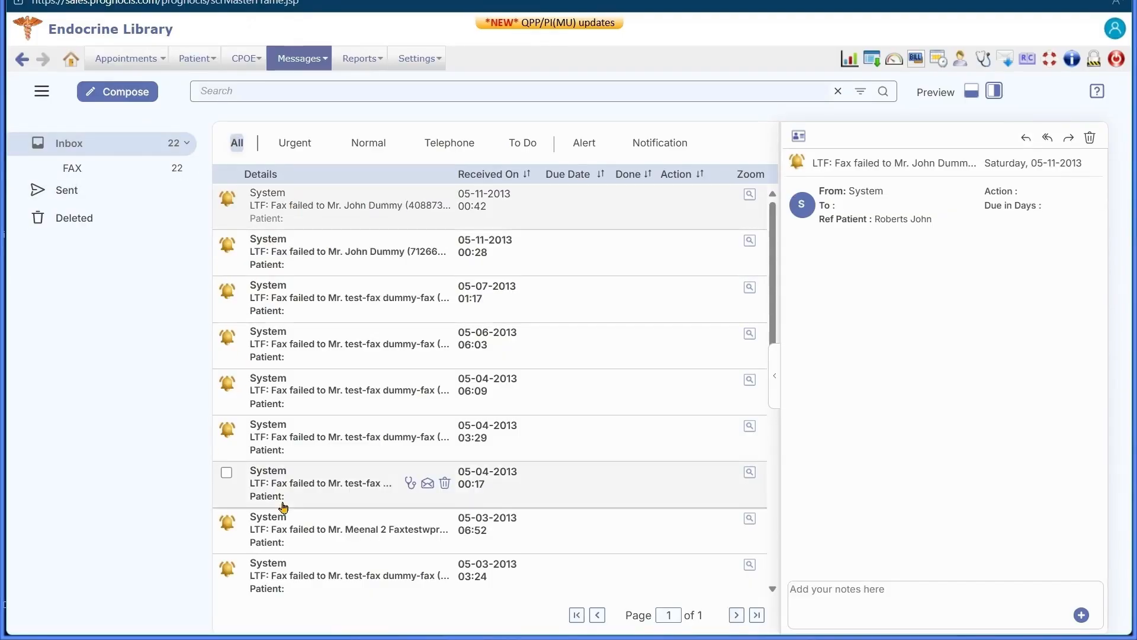
click(126, 177)
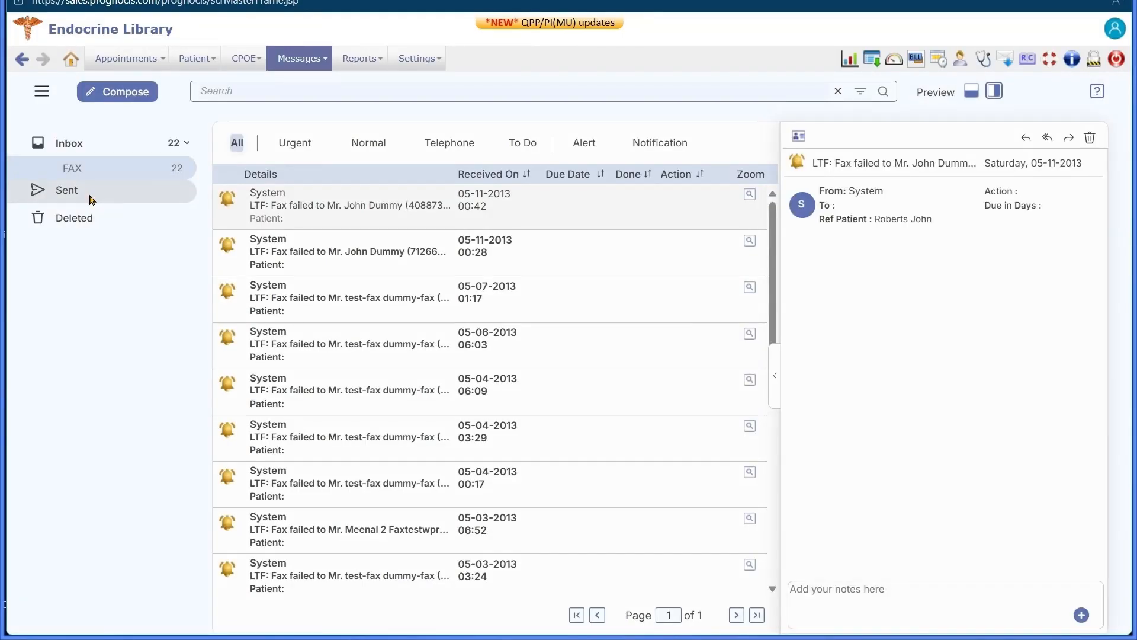
click(90, 195)
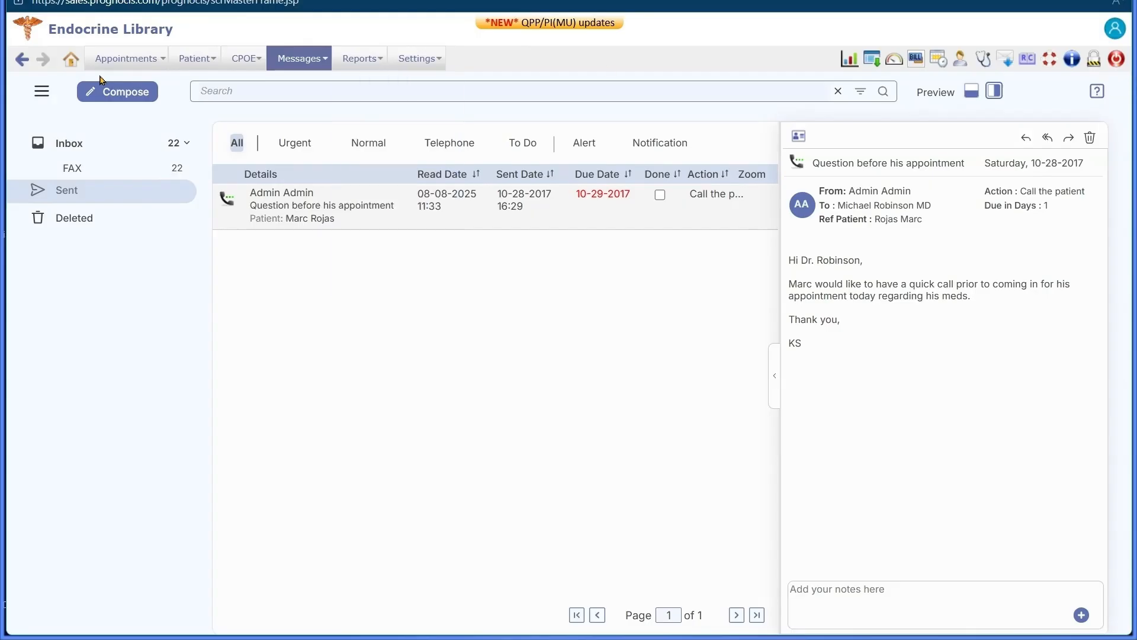
- From the home page, view the actions available for the 08:00 am appointment and the list of open encounters
click(71, 61)
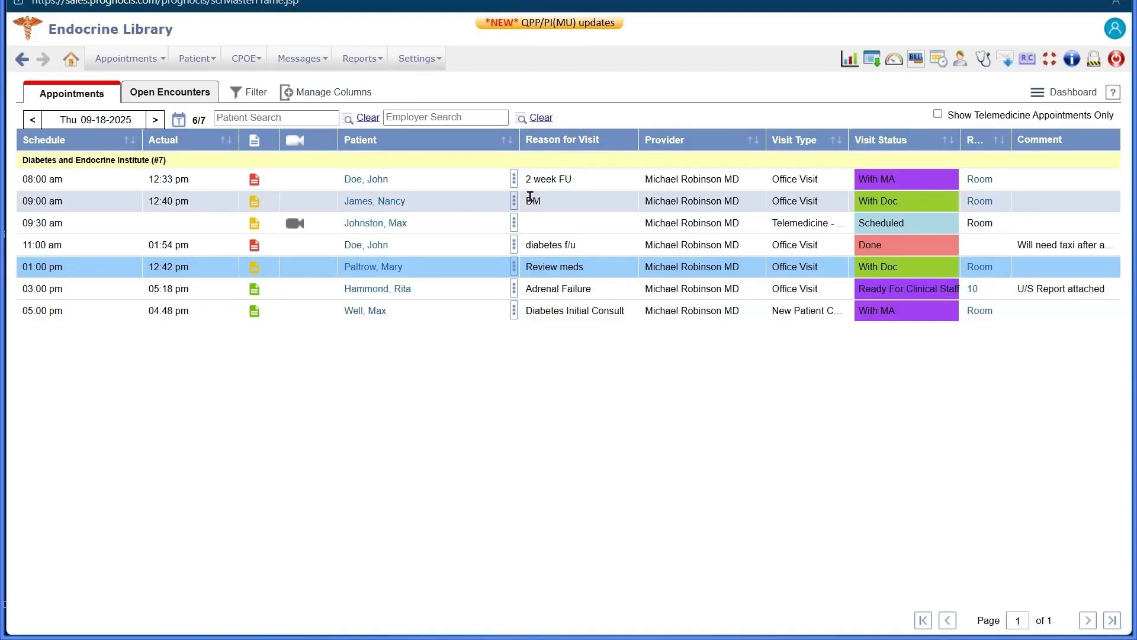
click(514, 183)
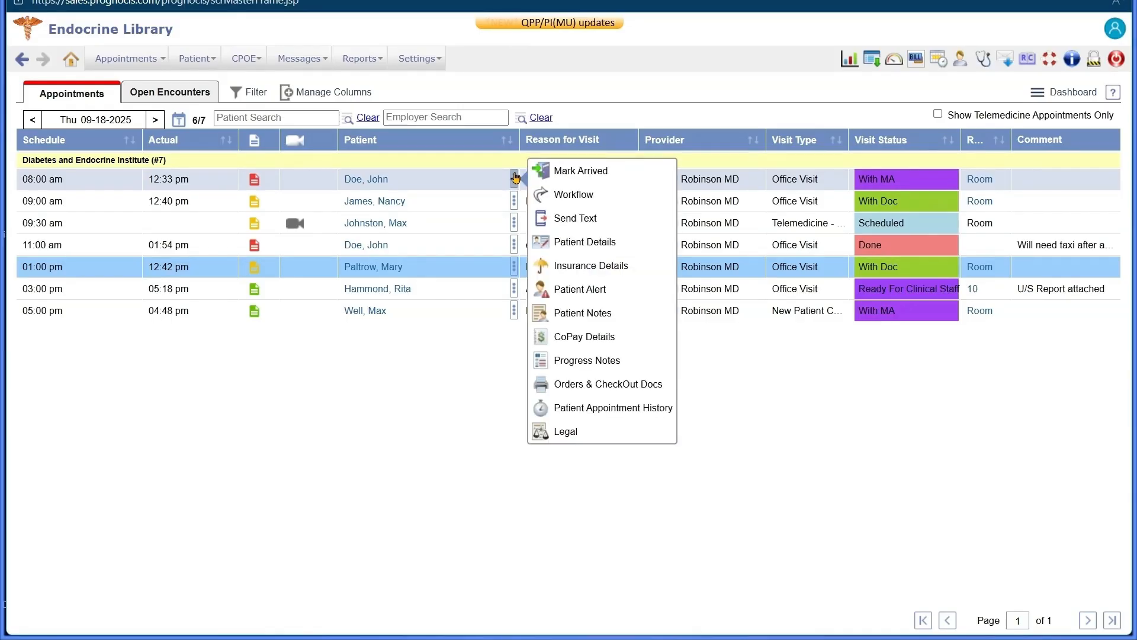
click(514, 178)
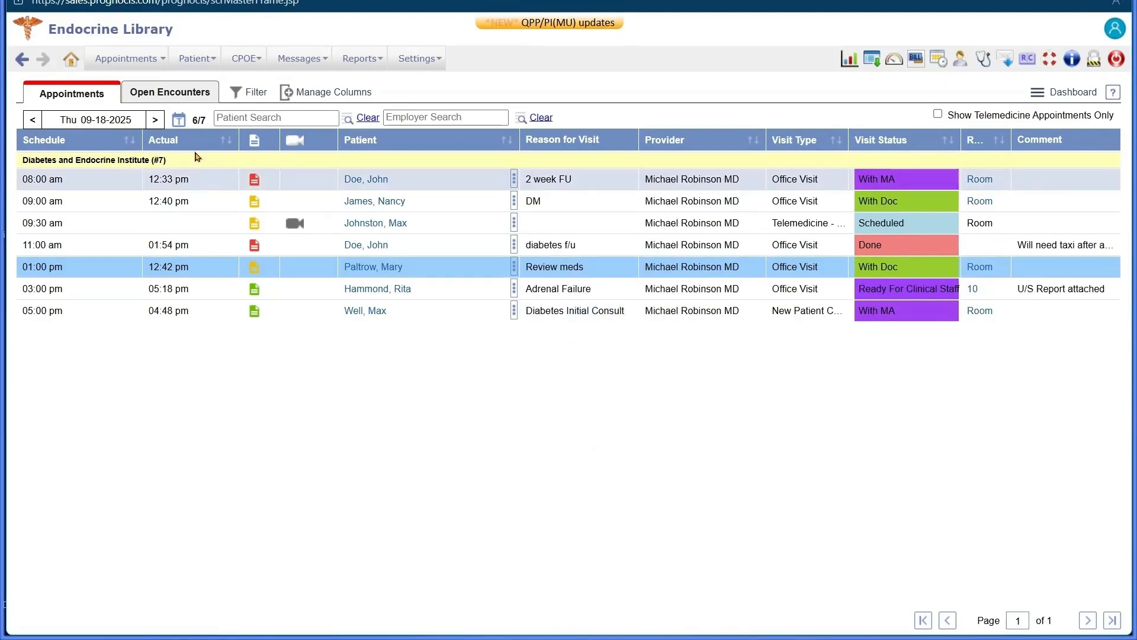
click(161, 95)
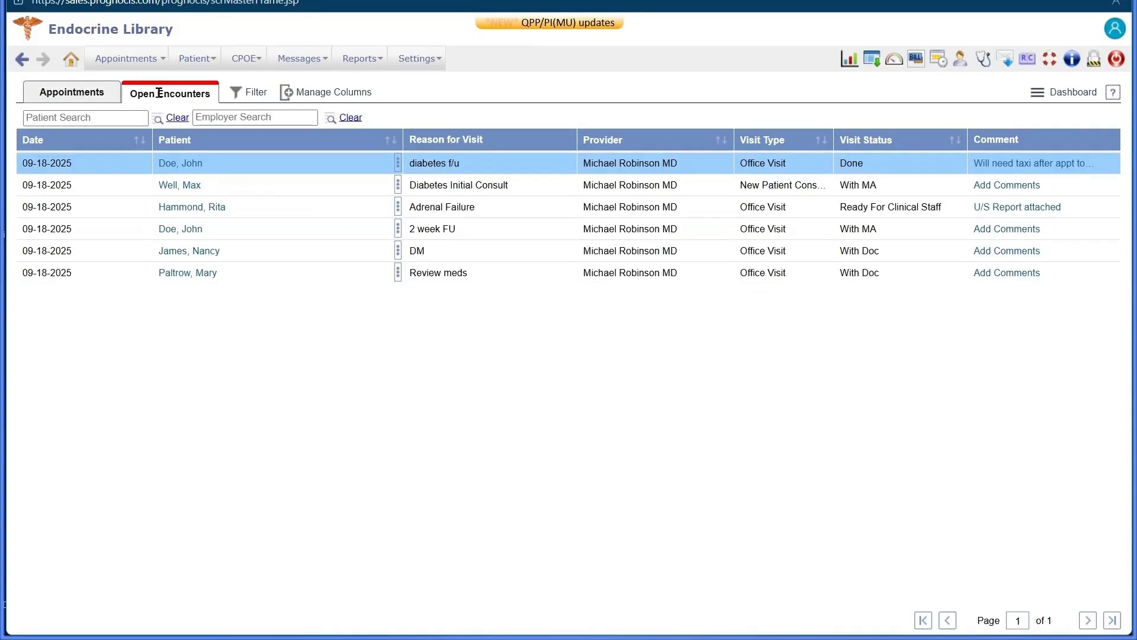
click(110, 97)
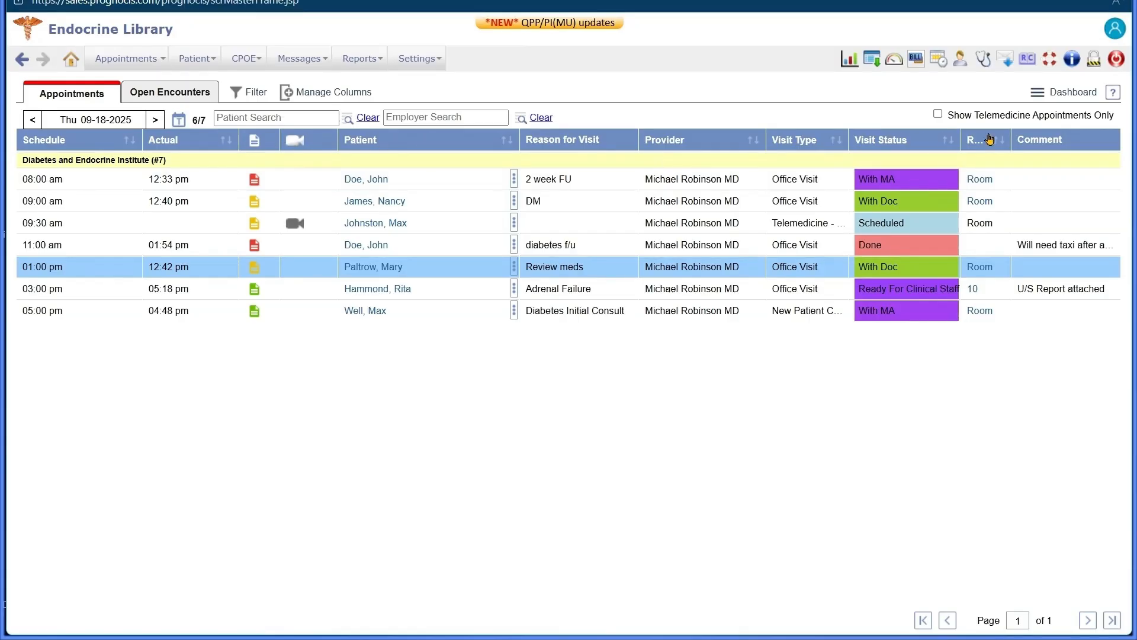
- Add the Chart No. column from Patient Information as the last column of the appointments list
click(289, 95)
scroll(365, 322, down, 3)
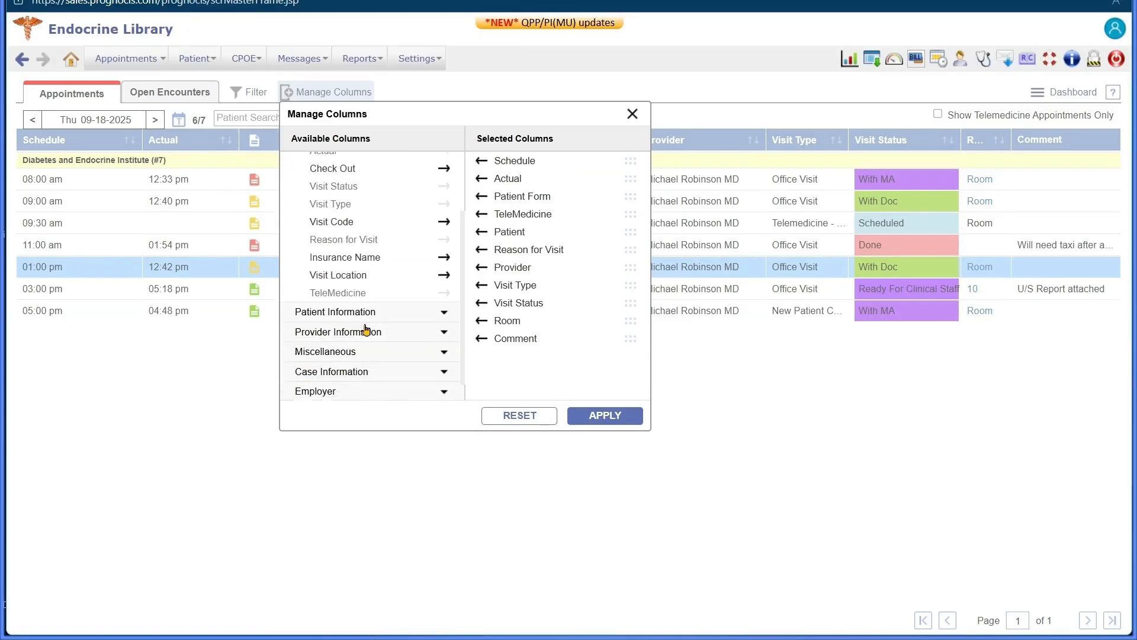
scroll(367, 330, down, 1)
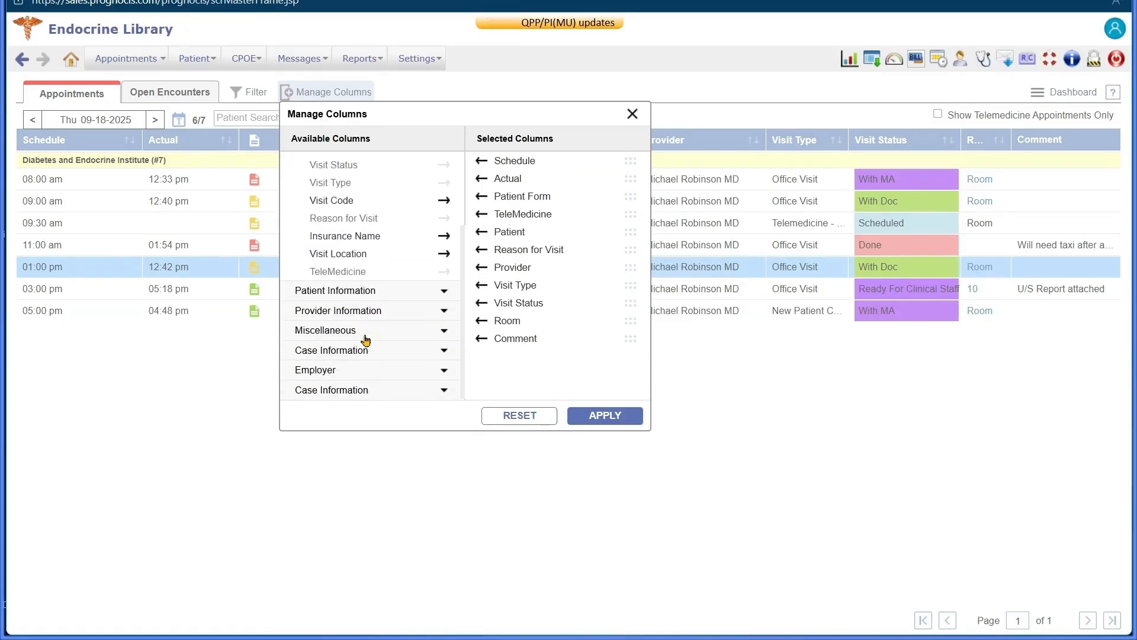
click(402, 293)
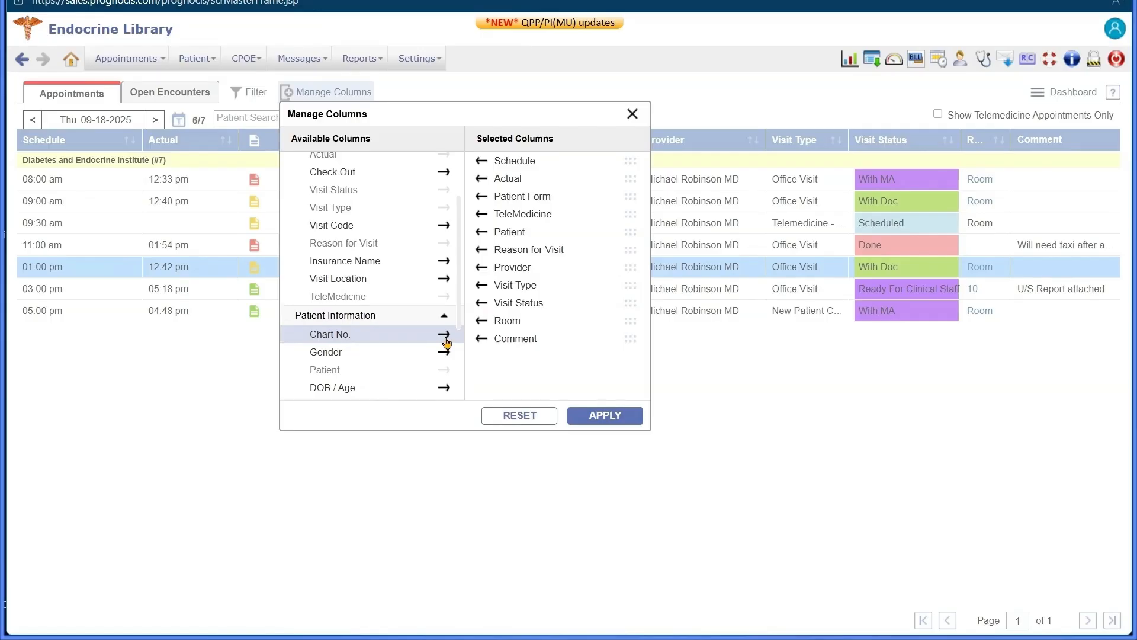
click(449, 335)
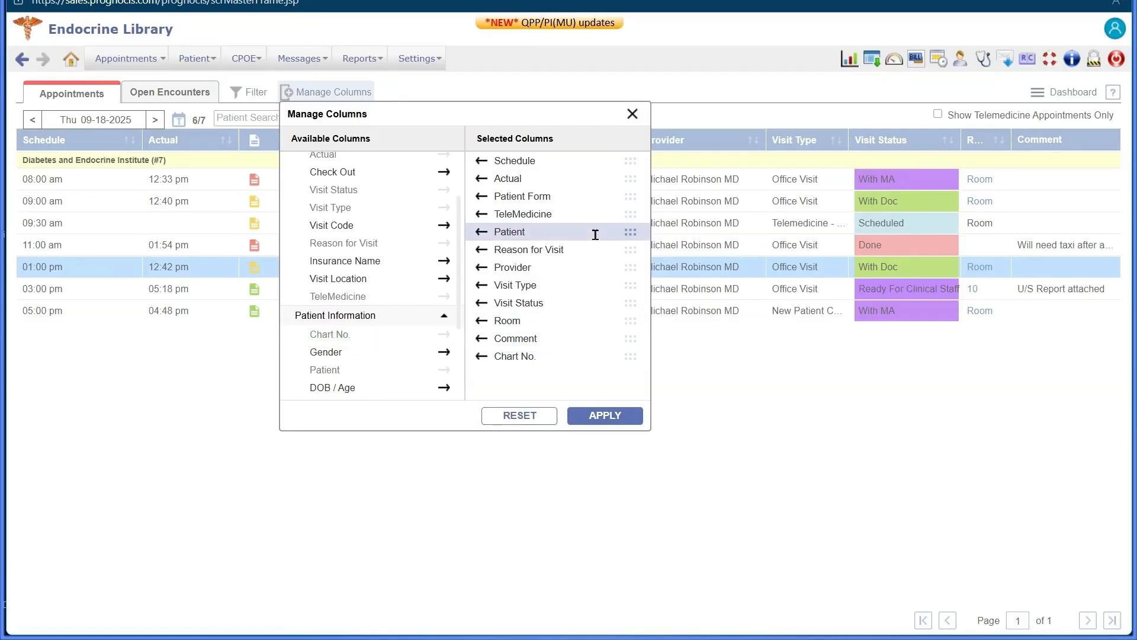
drag(630, 356, 624, 383)
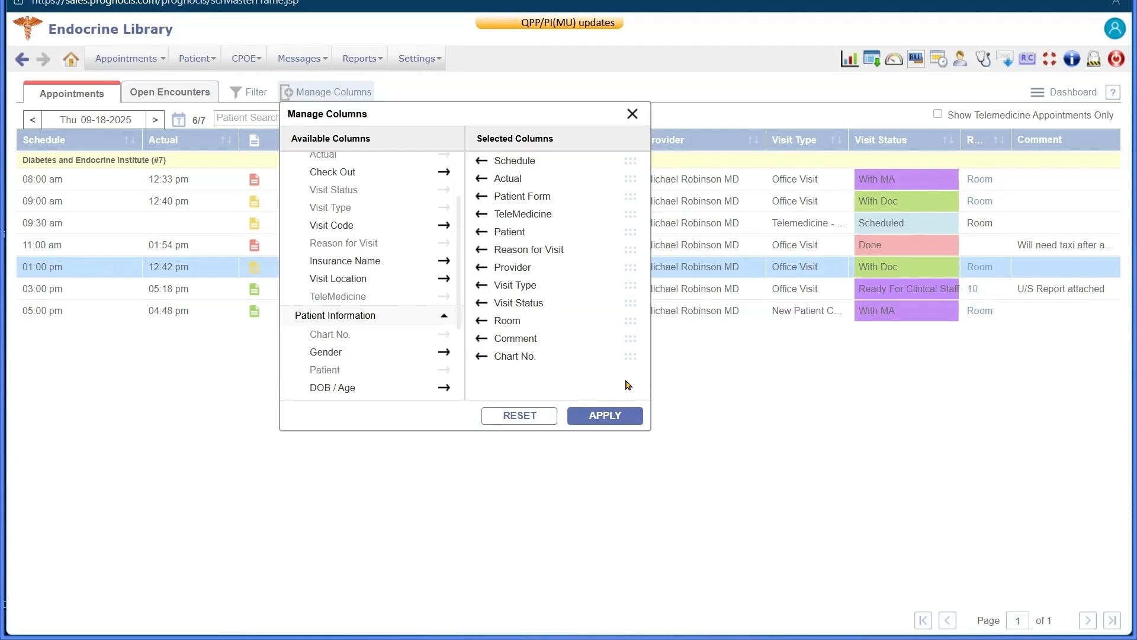
click(604, 416)
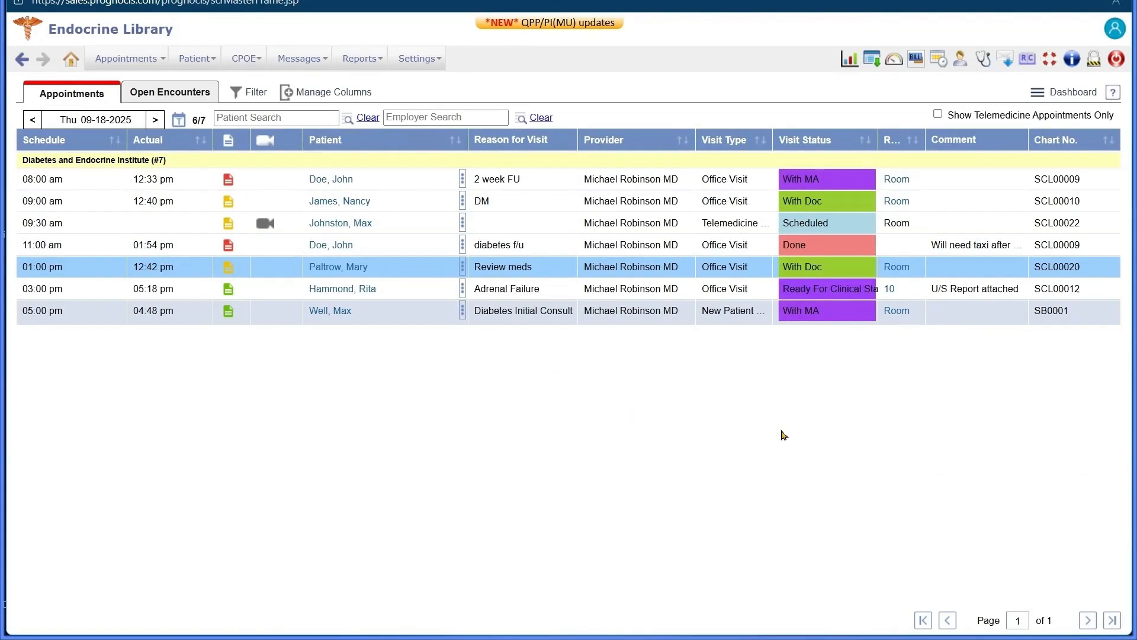
- Open the 01:00 pm patient's encounter and examine the face sheet's layout settings and selectable layouts
click(336, 270)
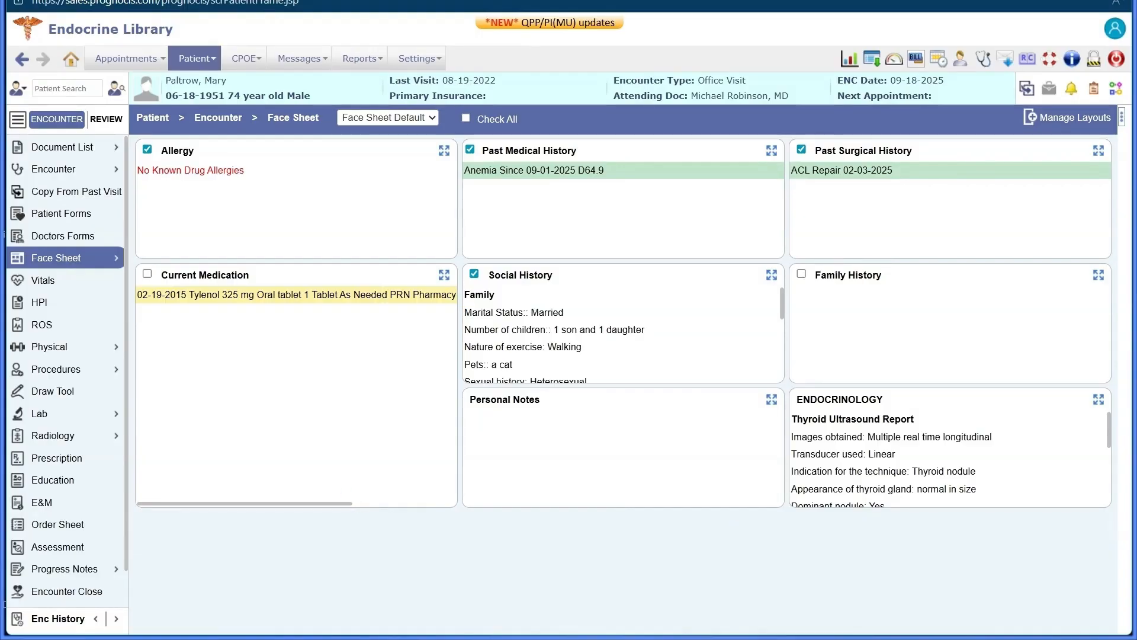
click(1038, 119)
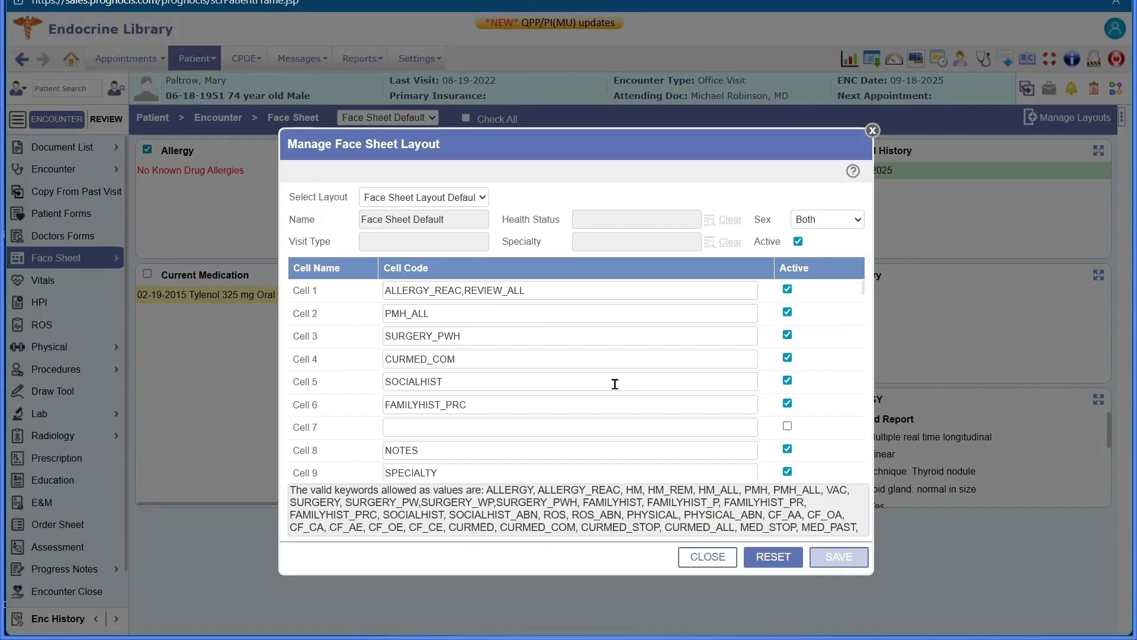
scroll(515, 364, down, 3)
scroll(515, 364, down, 1)
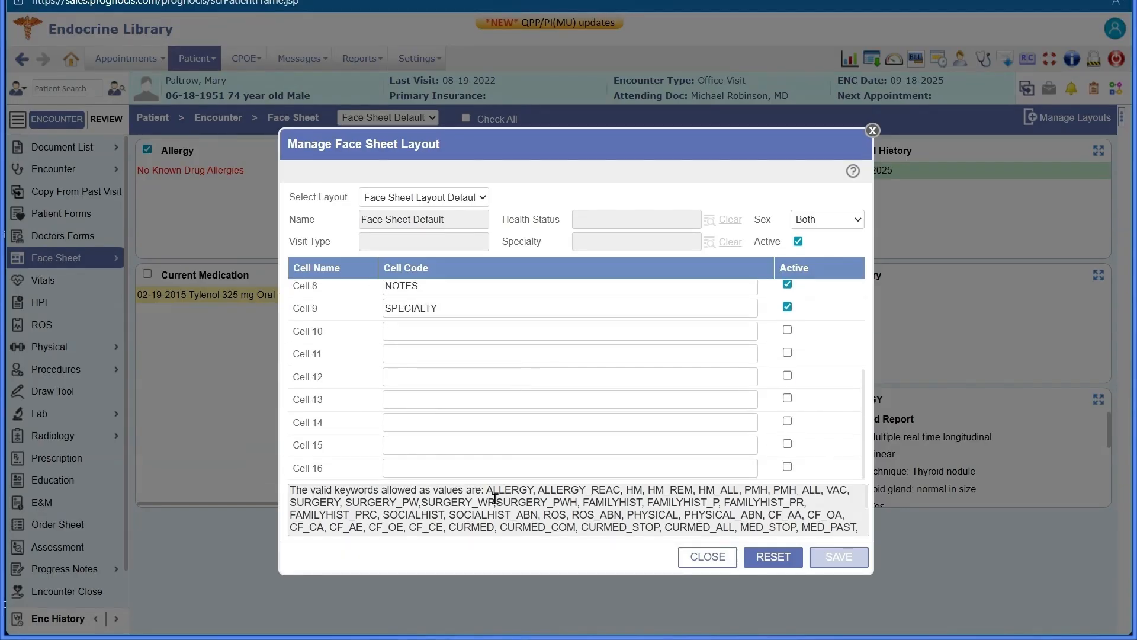
click(873, 130)
click(424, 121)
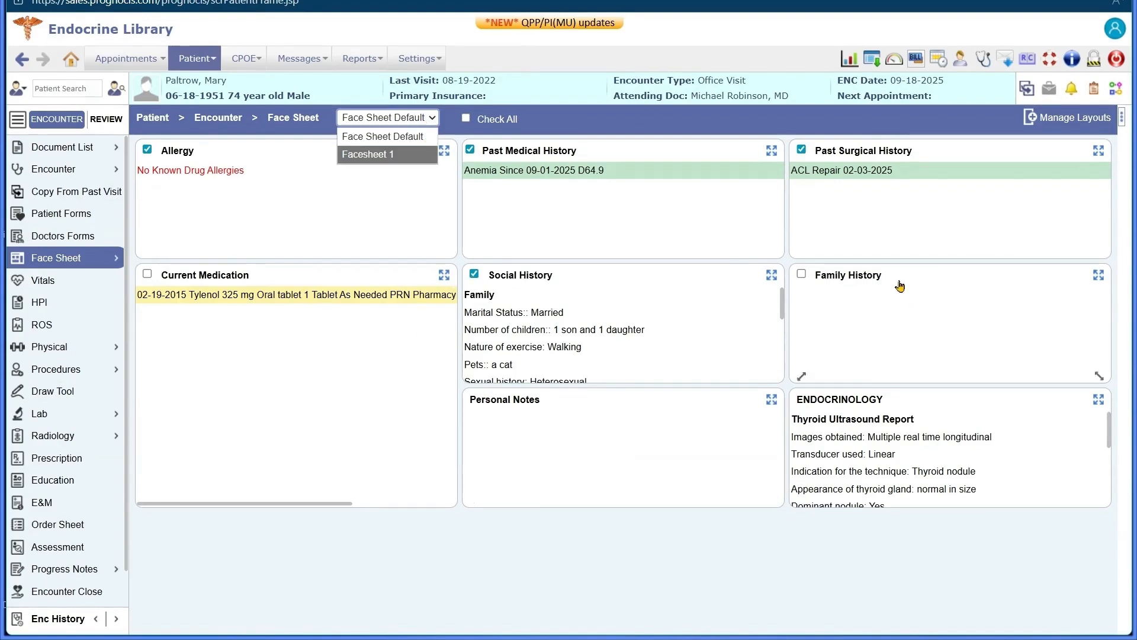
- Open the encounter's vitals and view the Vital Matrix, closing it again
click(63, 288)
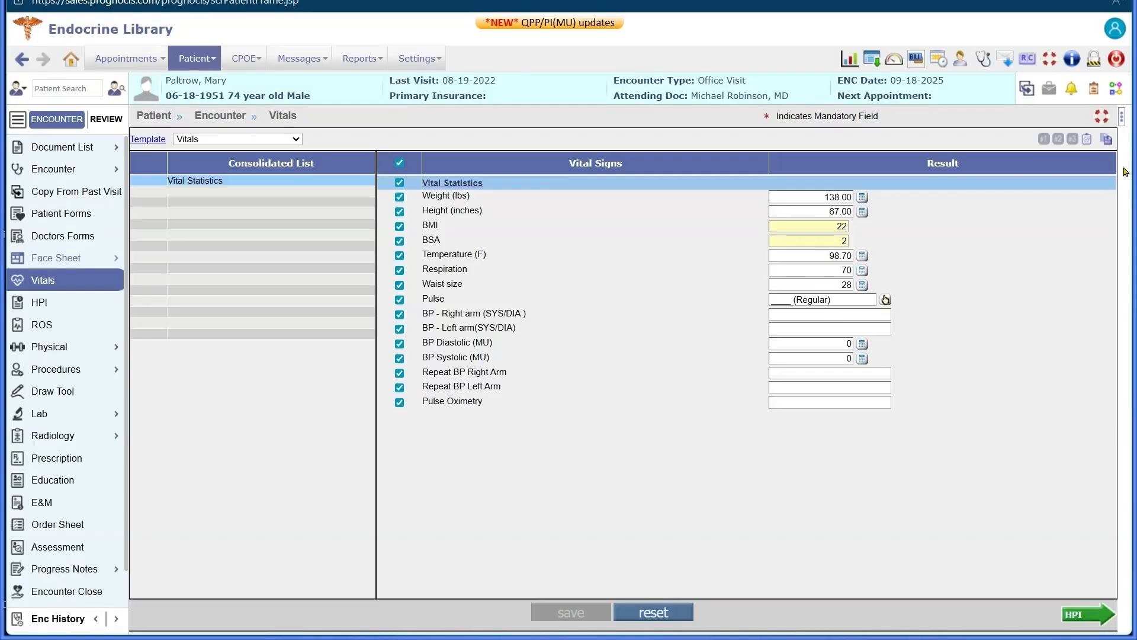
click(1087, 143)
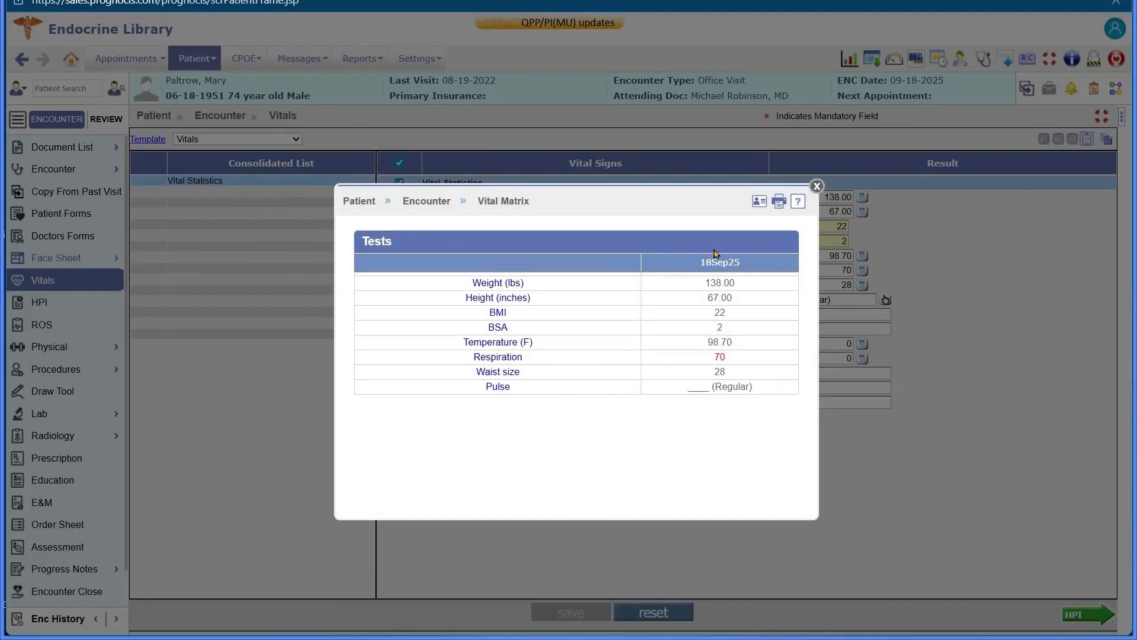
click(817, 186)
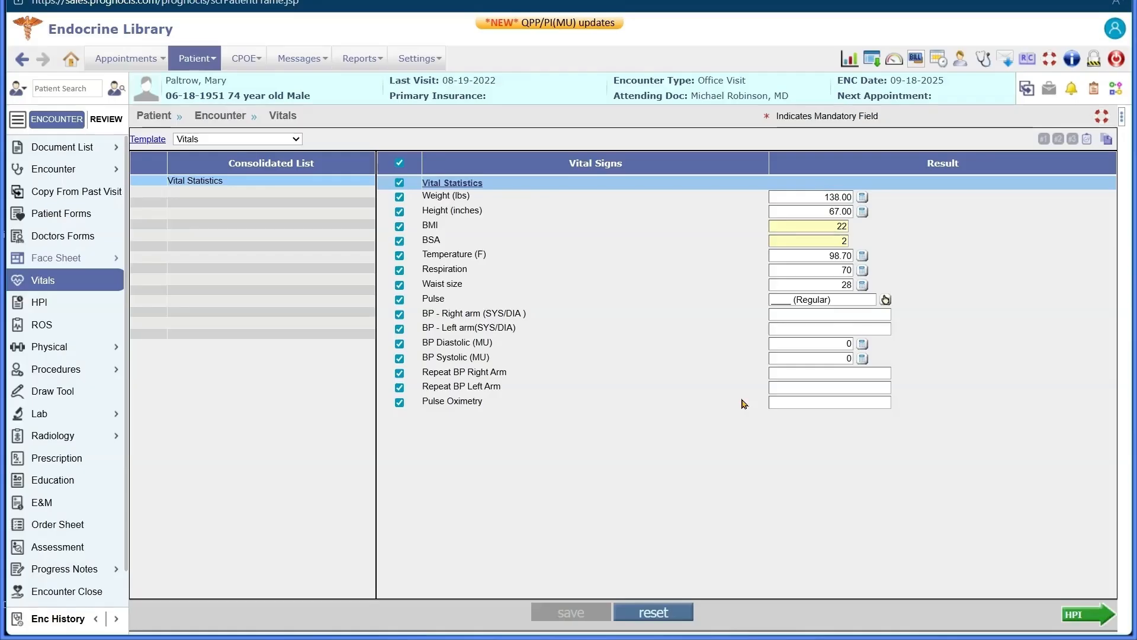
- Open the History of Present Illness and browse the complaint lookup through its last page without adding a complaint
click(38, 310)
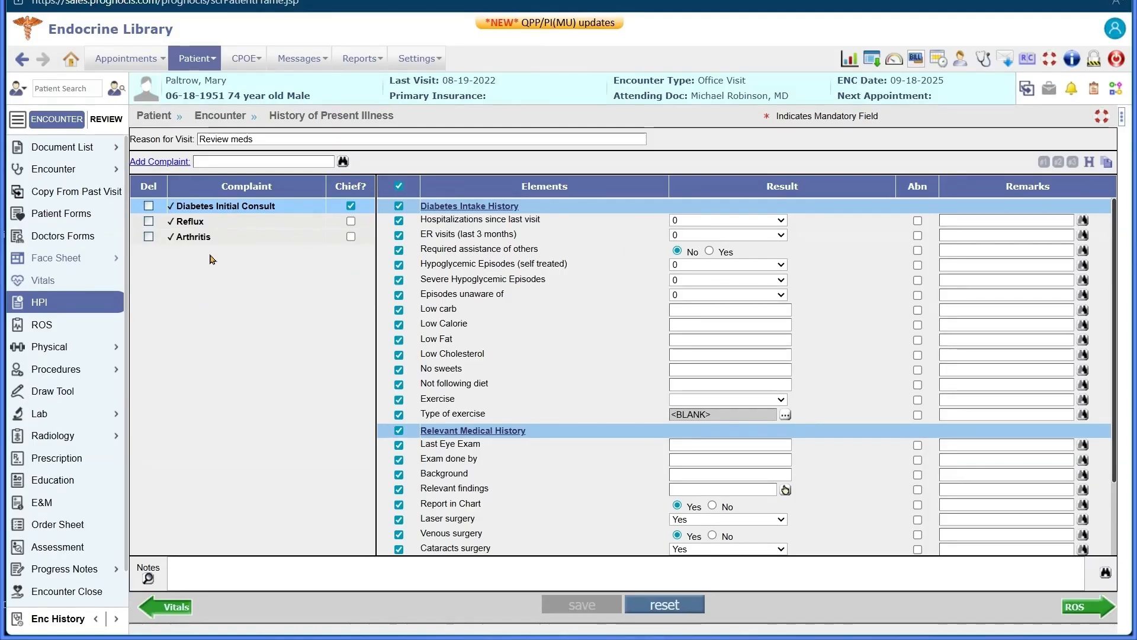
click(342, 162)
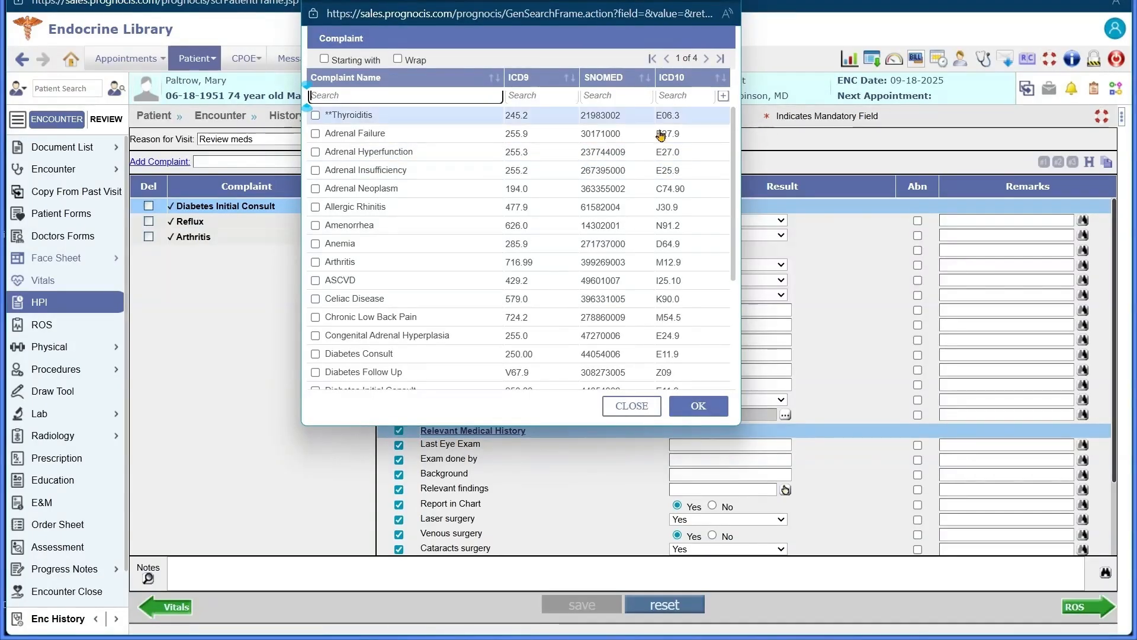
scroll(647, 223, down, 3)
scroll(645, 247, up, 3)
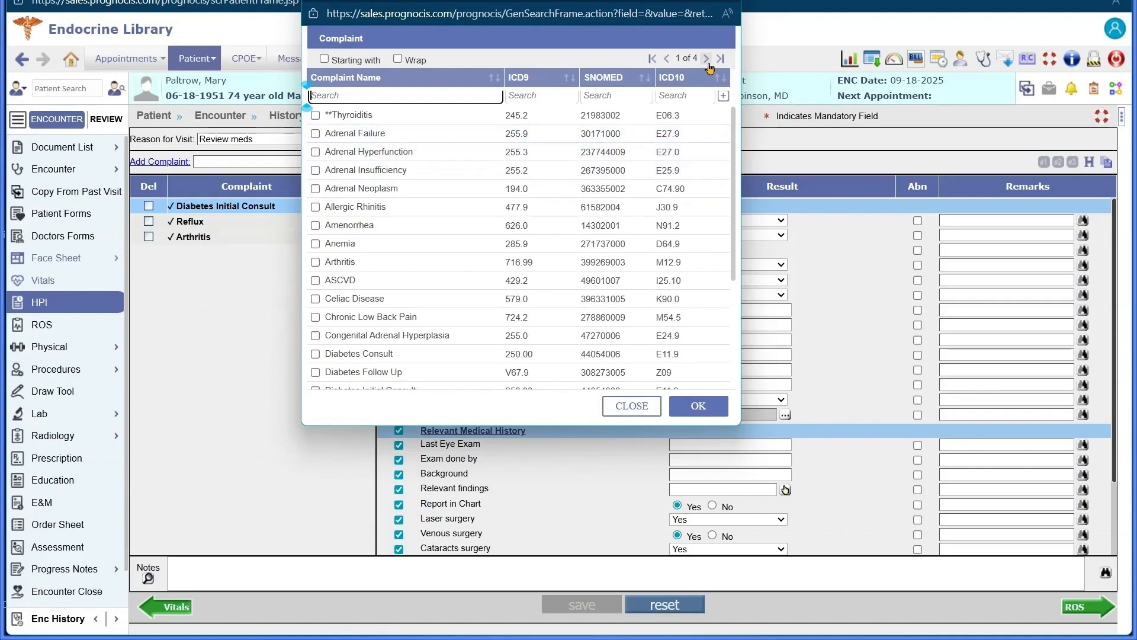
click(706, 59)
click(705, 59)
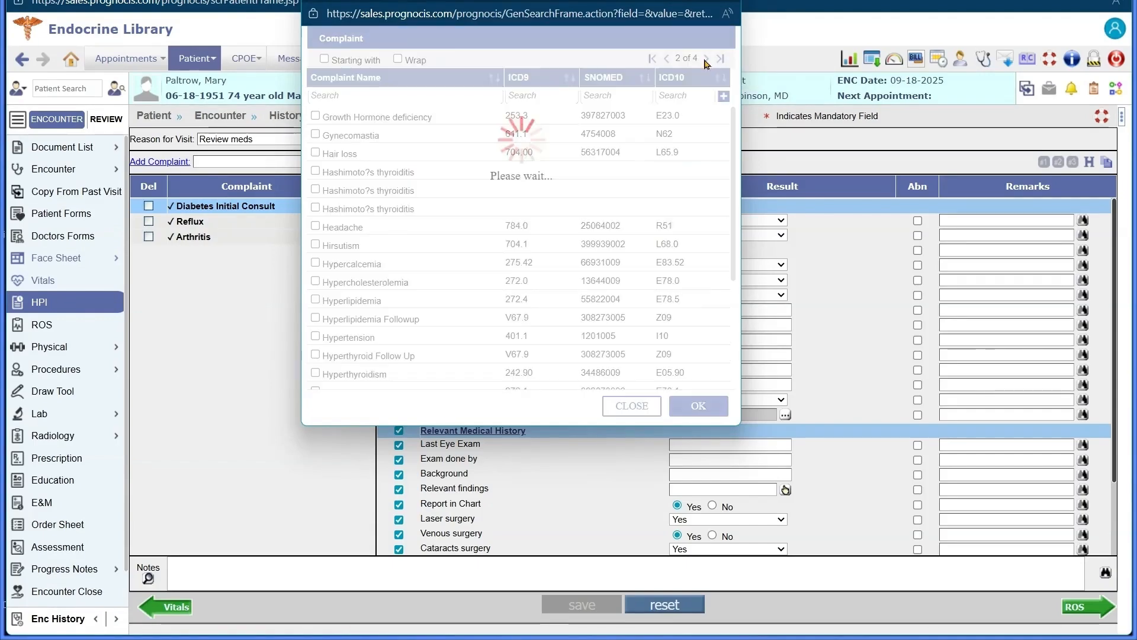
click(705, 59)
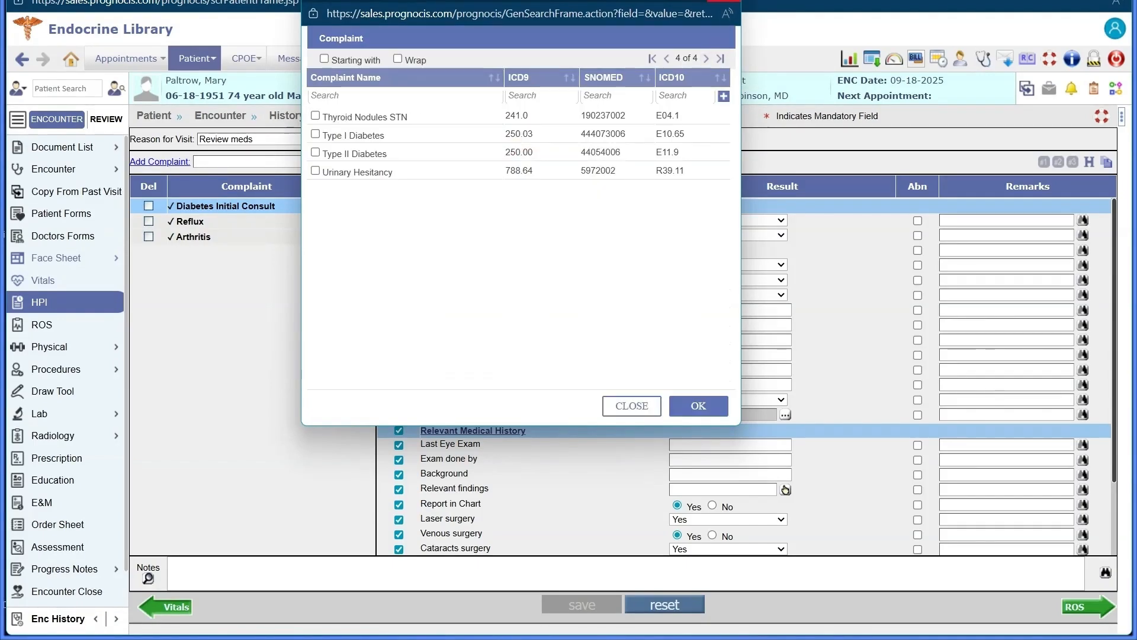
click(1017, 309)
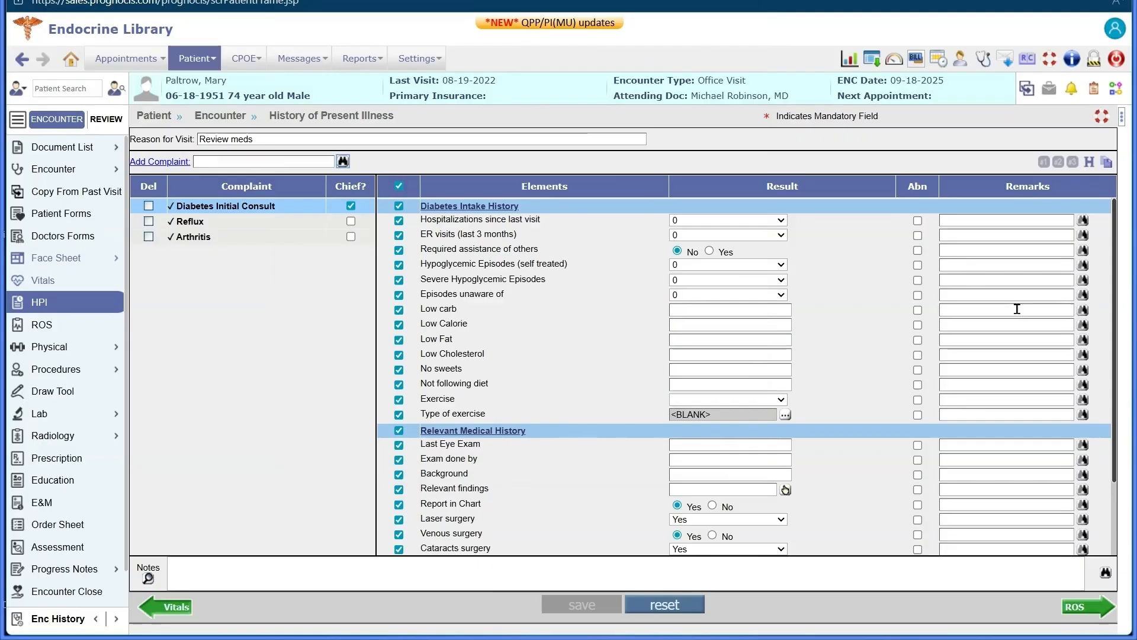
- View the past encounters and sections available for copying into this visit, closing the dialog without copying
click(1027, 90)
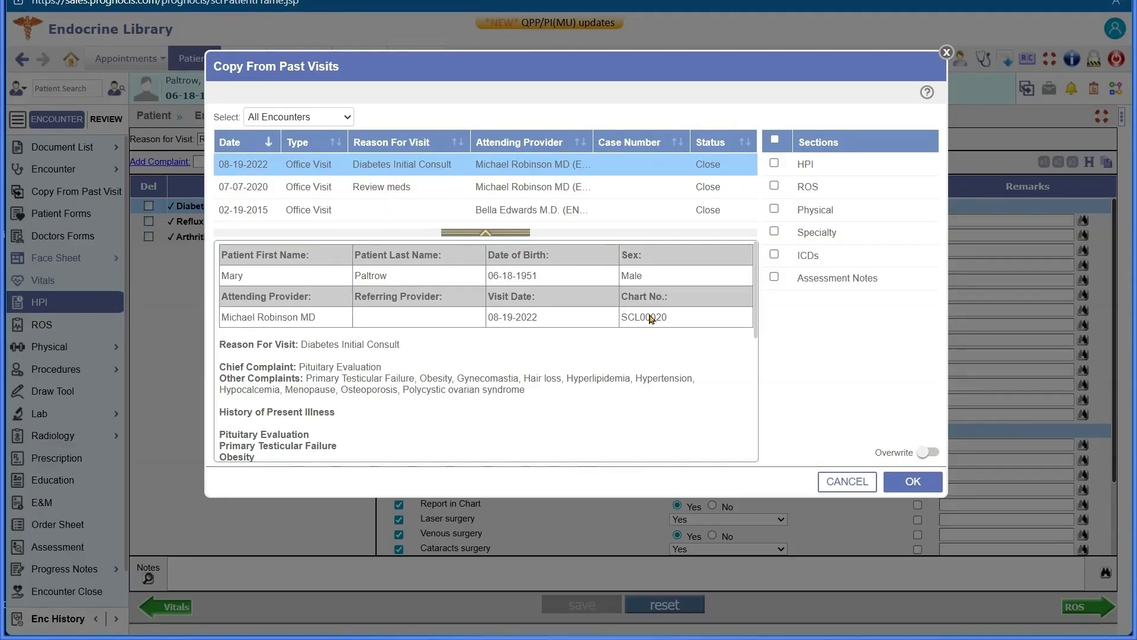
click(944, 52)
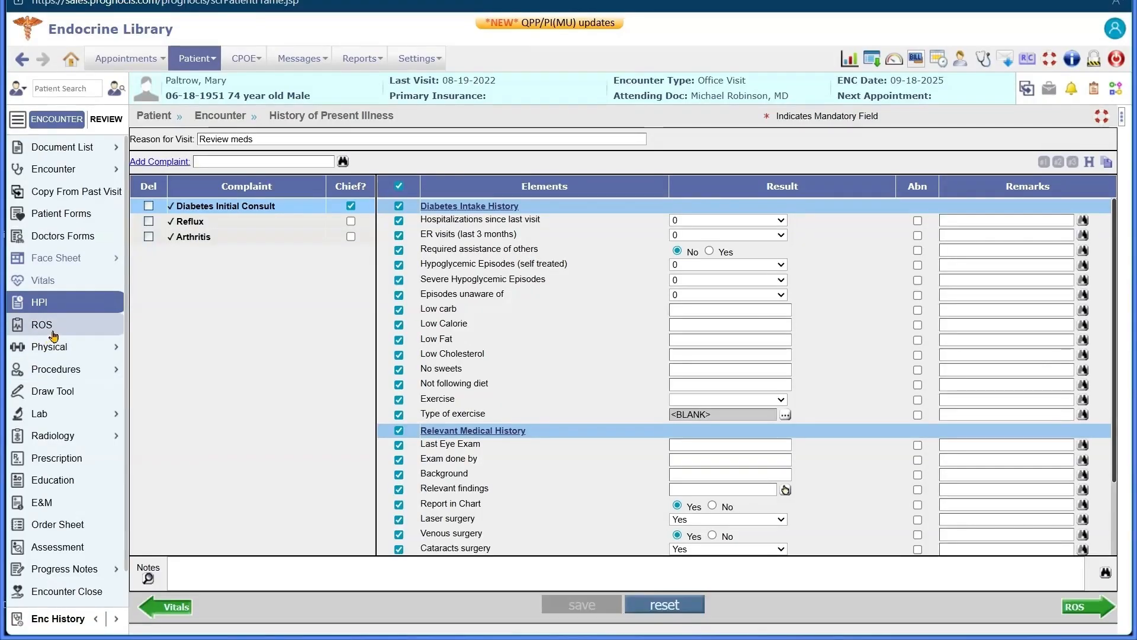
- Open the Review of Systems and the Physical Examination, and view the available physical exam templates without switching template
click(52, 333)
mouse_move(51, 354)
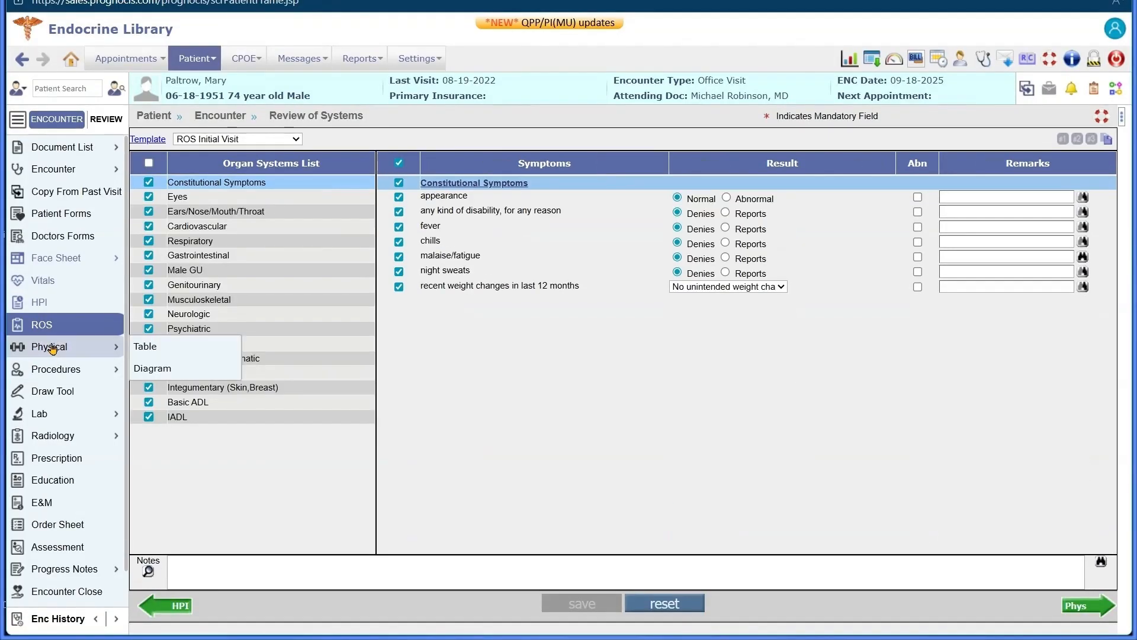
click(52, 350)
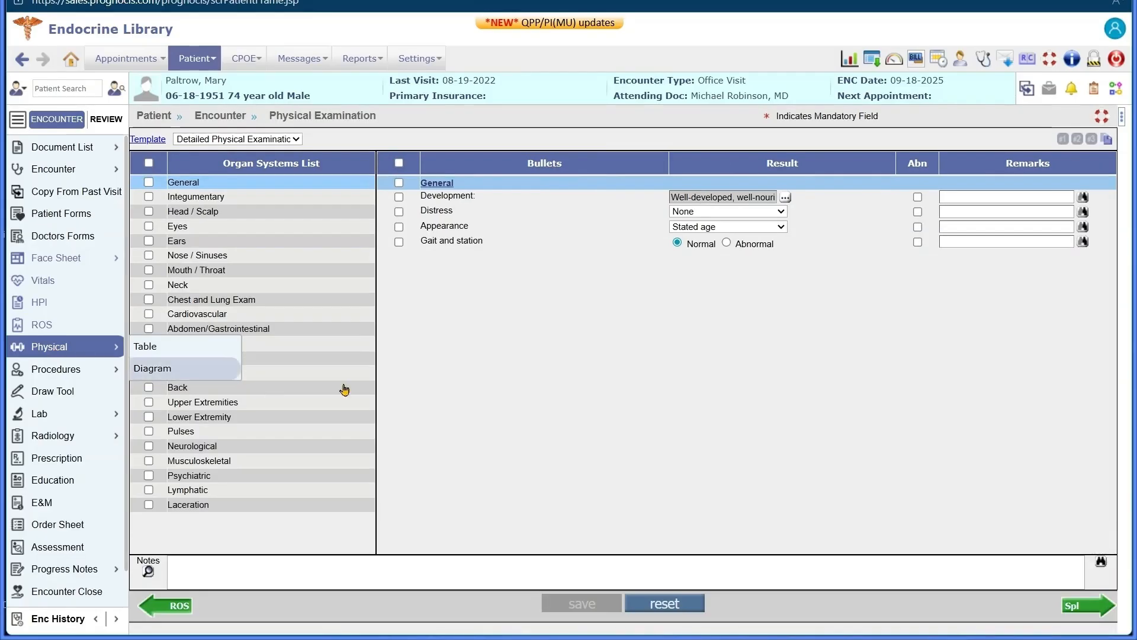
click(294, 140)
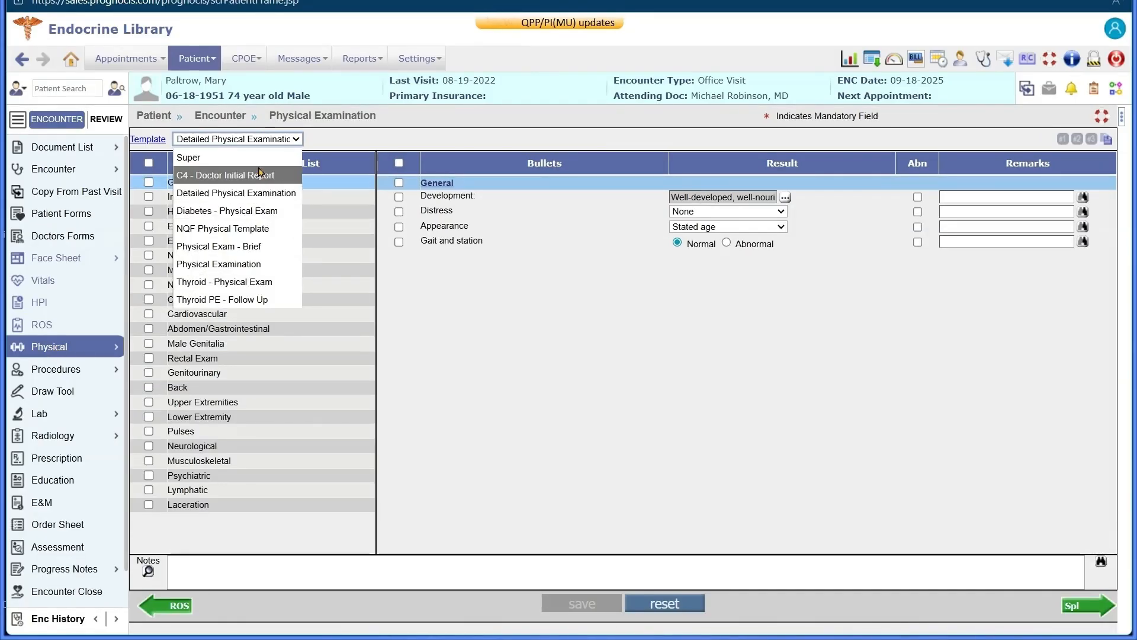
click(448, 272)
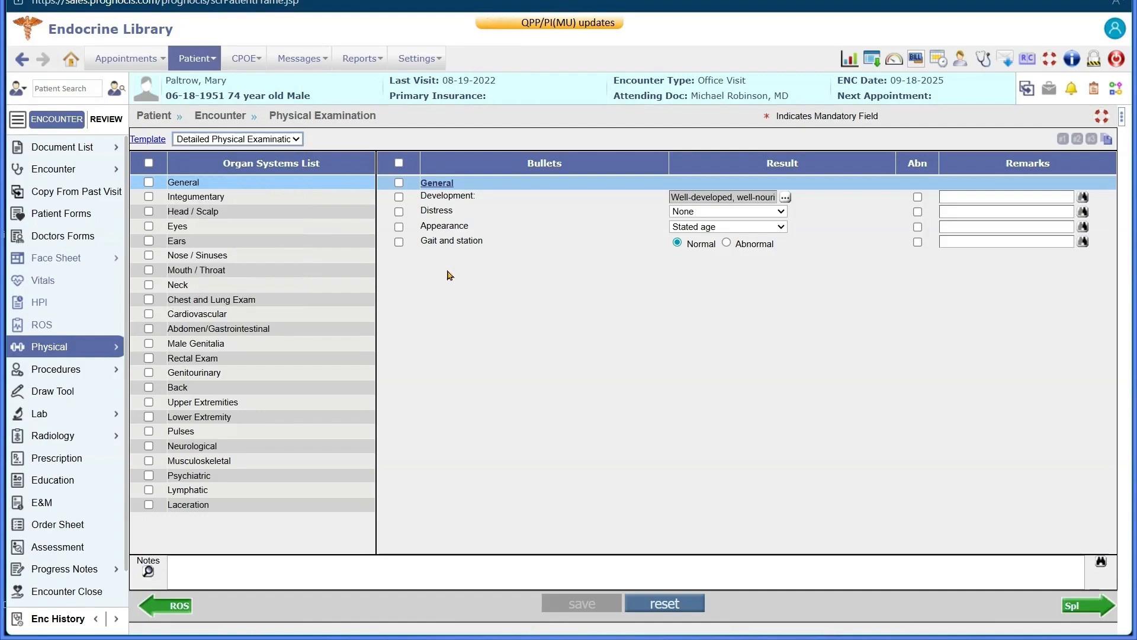
- Open the encounter's Procedures and browse the first two pages of the template lookup, closing it without adding a template
click(62, 369)
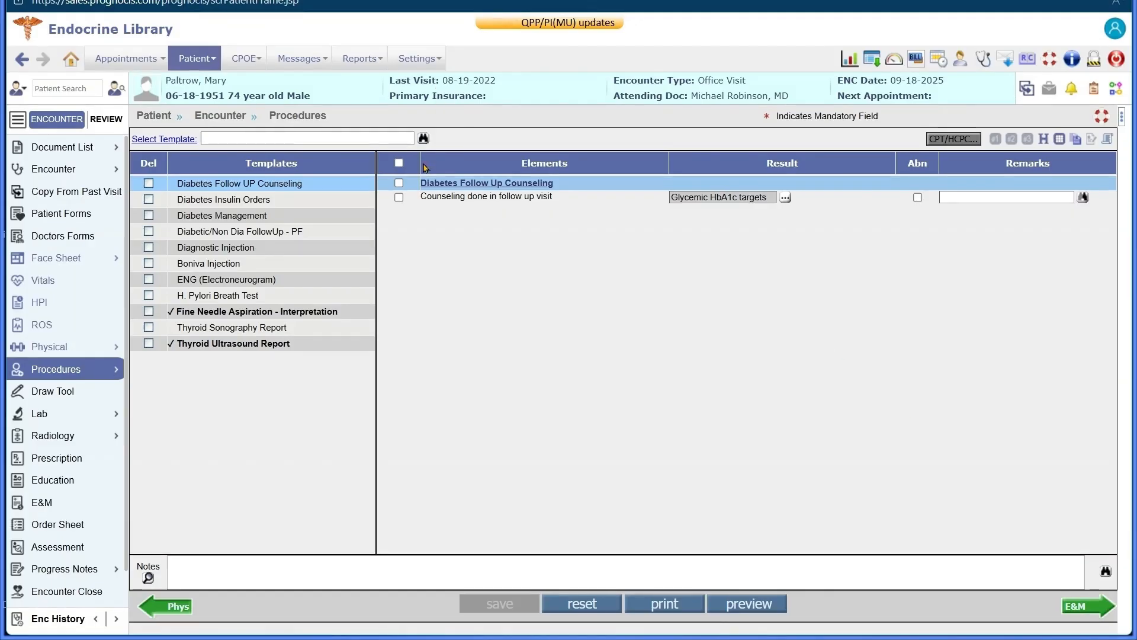
click(423, 138)
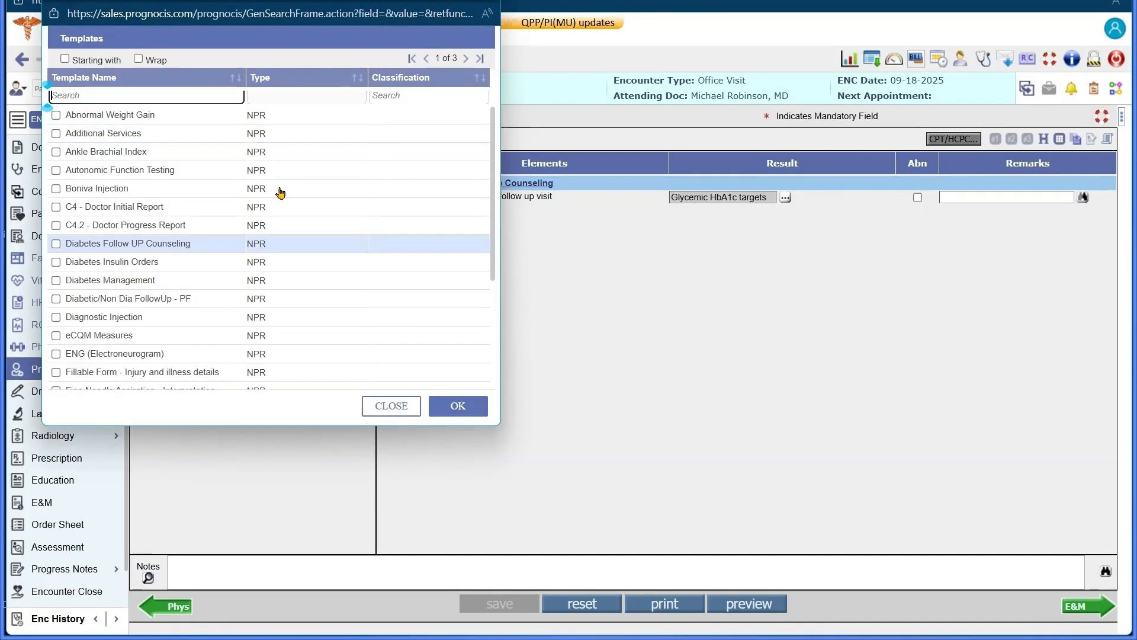
scroll(249, 214, down, 5)
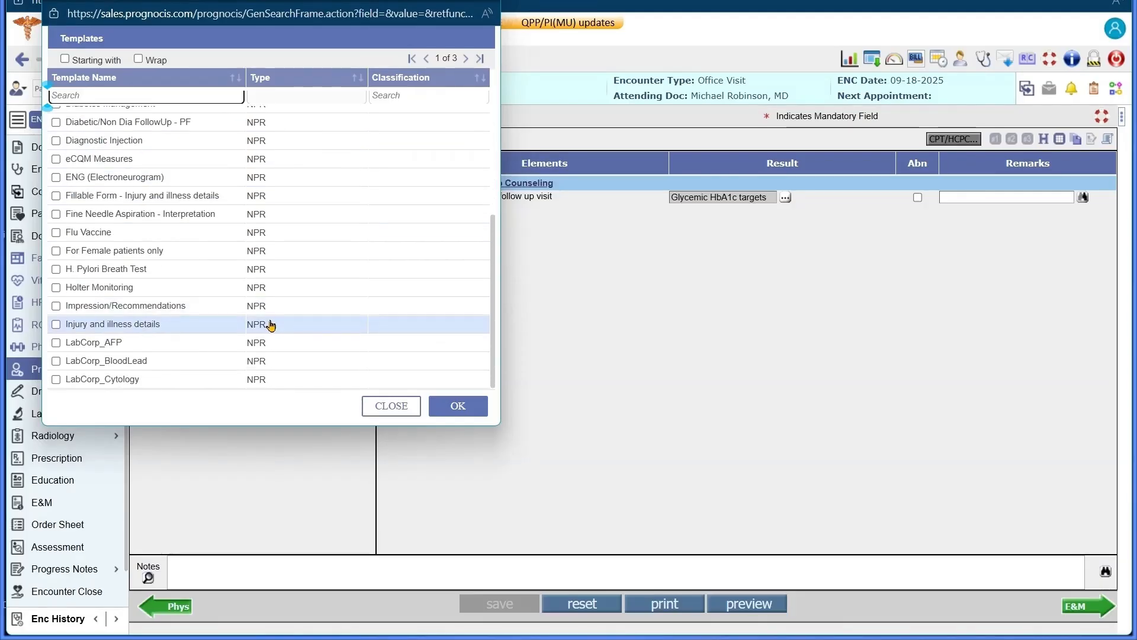
scroll(414, 178, up, 5)
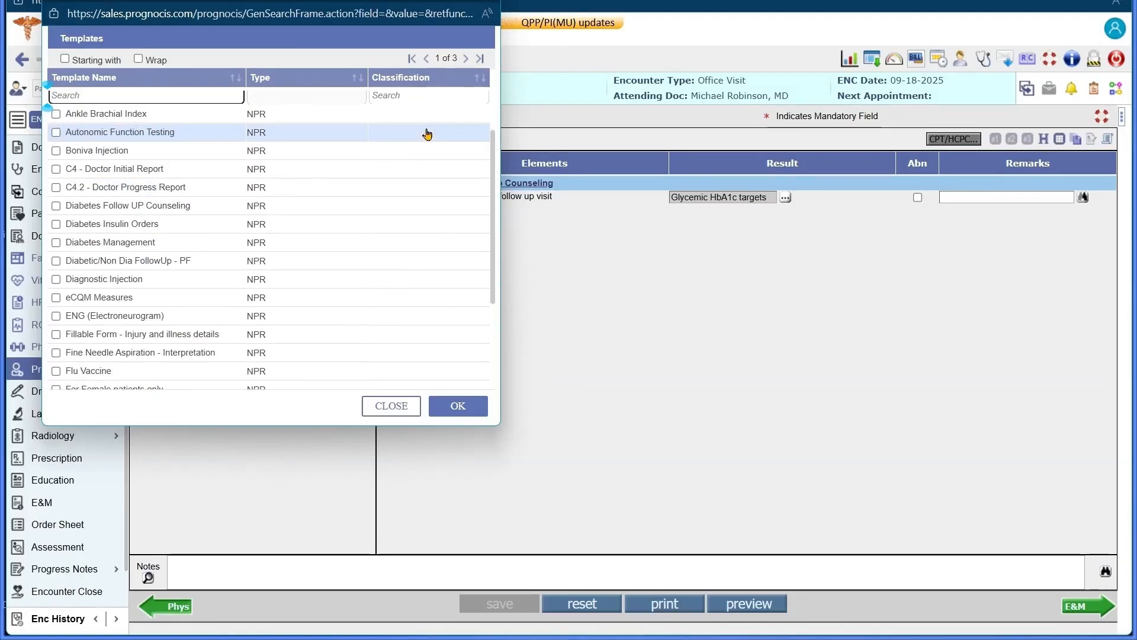
click(465, 60)
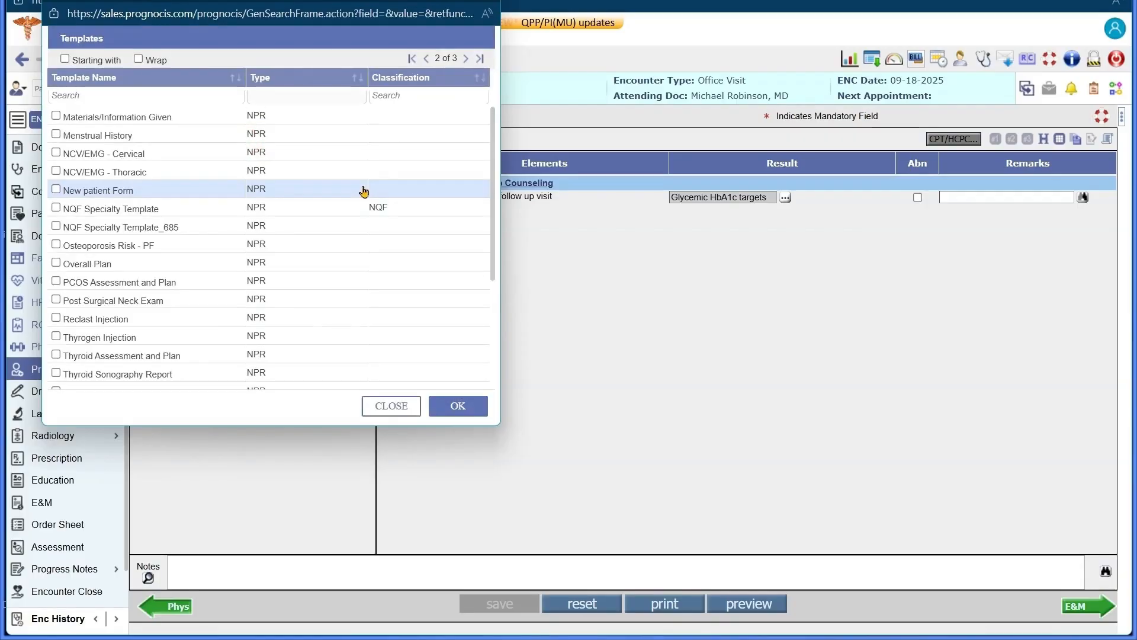
scroll(359, 199, down, 5)
scroll(380, 248, up, 1)
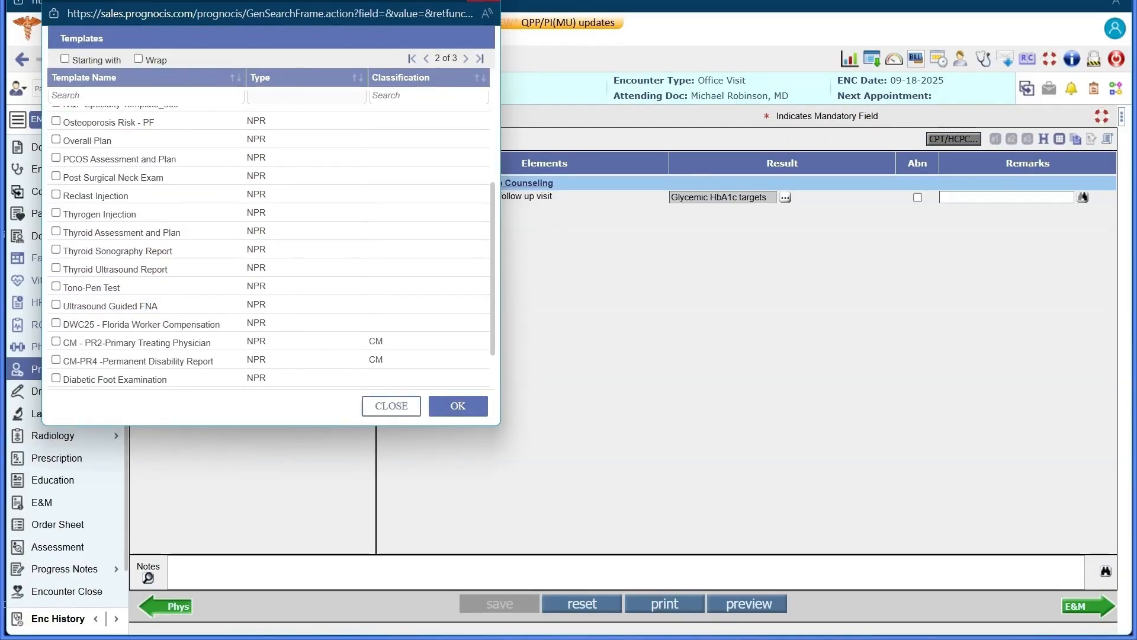
click(483, 0)
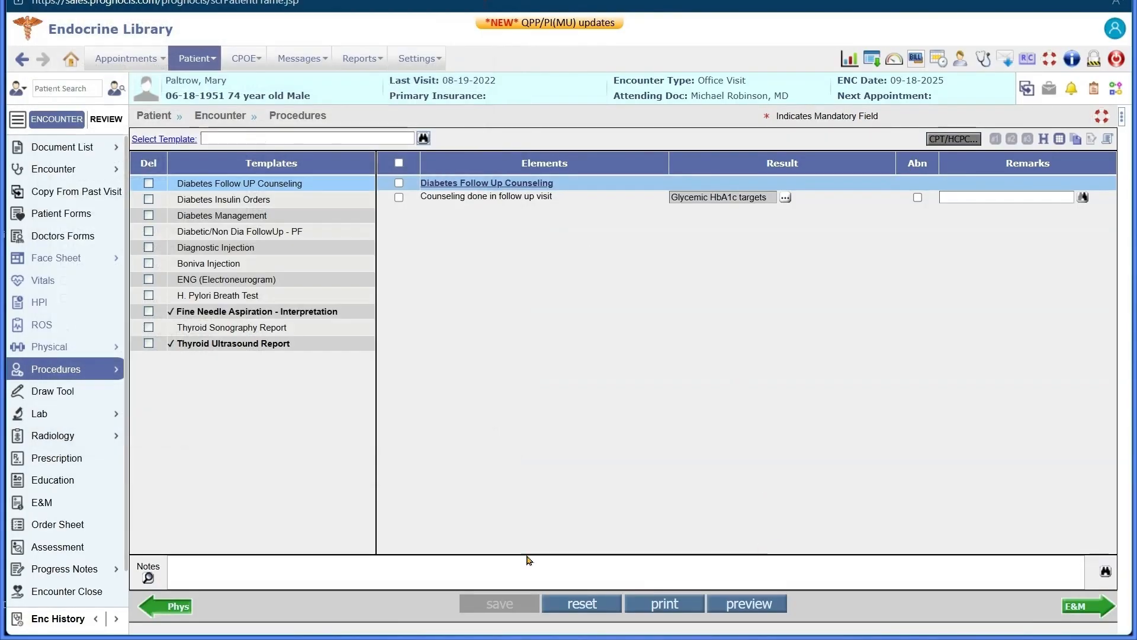
- Open the draw tool's Male - Front Face diagram and try the HyperKeratosis pin on the forehead, cancelling it and closing the diagram
click(58, 396)
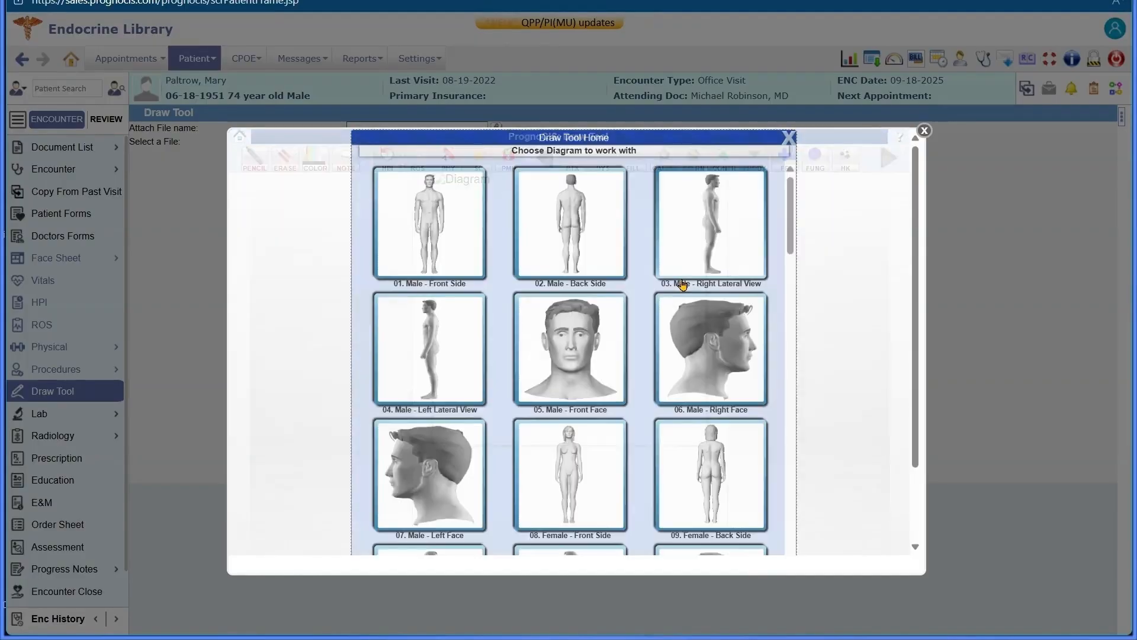
click(583, 346)
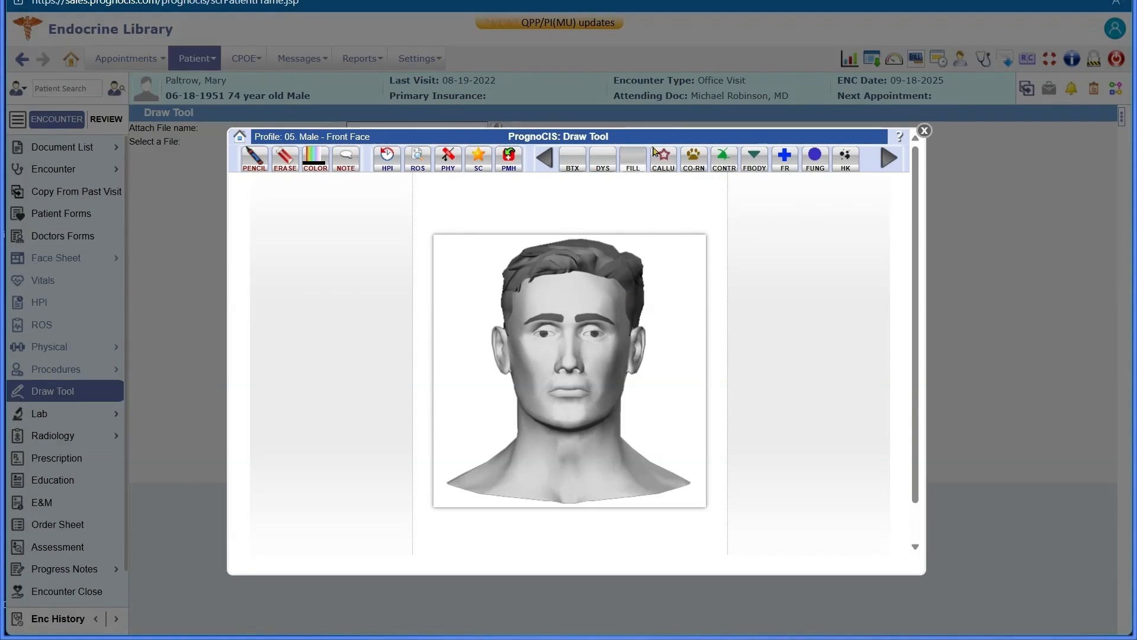
click(845, 168)
click(576, 292)
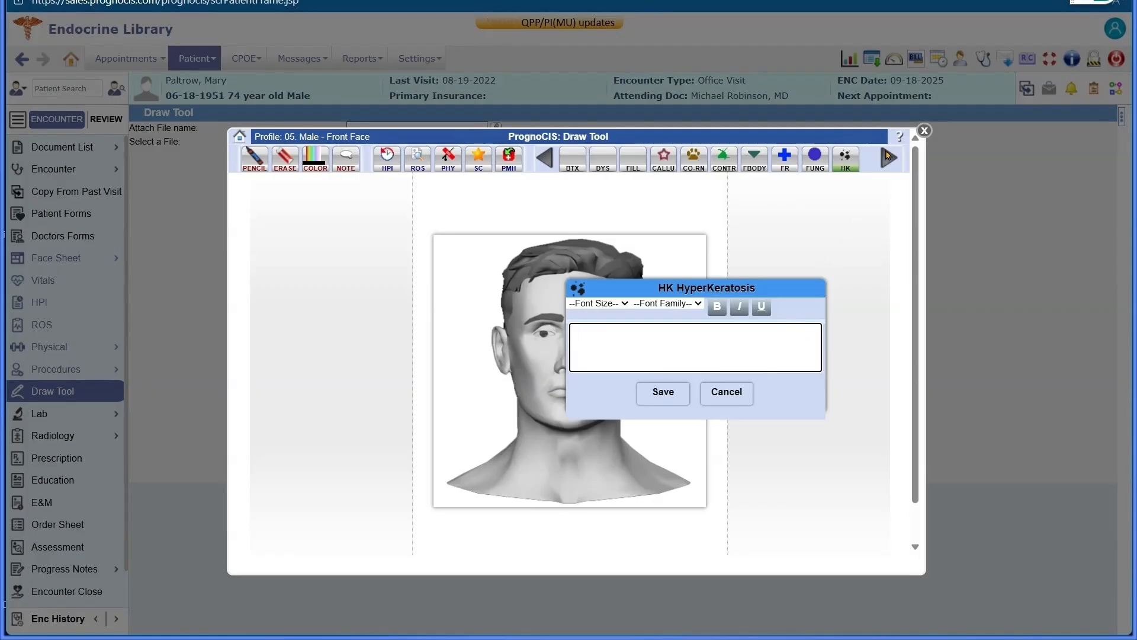
click(734, 392)
scroll(689, 475, down, 1)
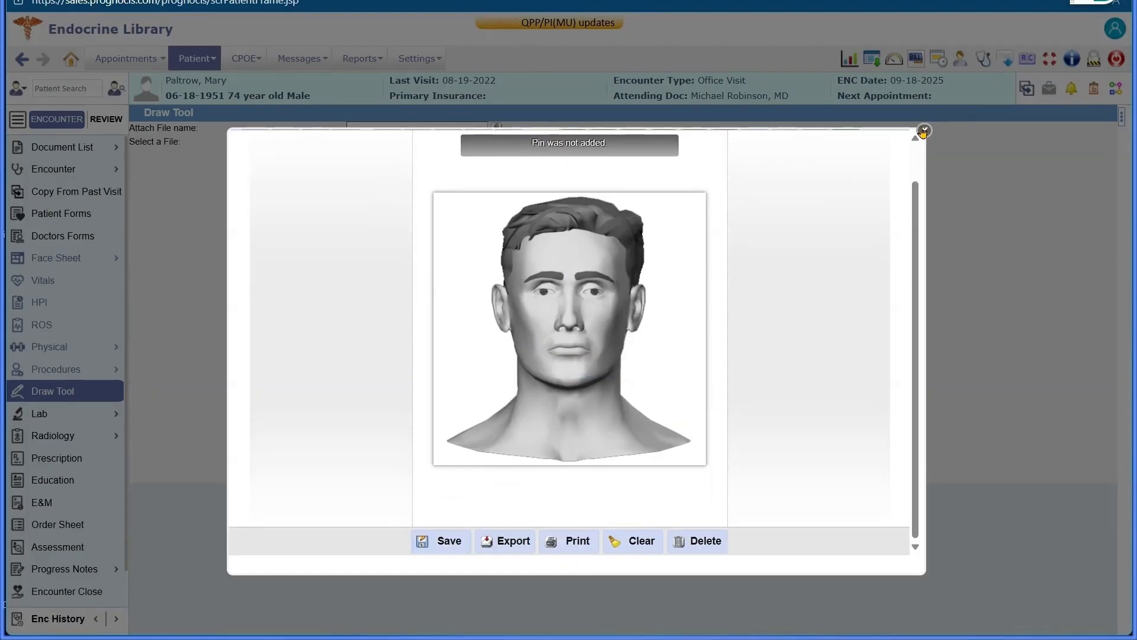
click(923, 131)
- Open the order sheet and look through its radiology, consult, procedure, Rx and DME ordering sections without ordering anything
mouse_move(74, 418)
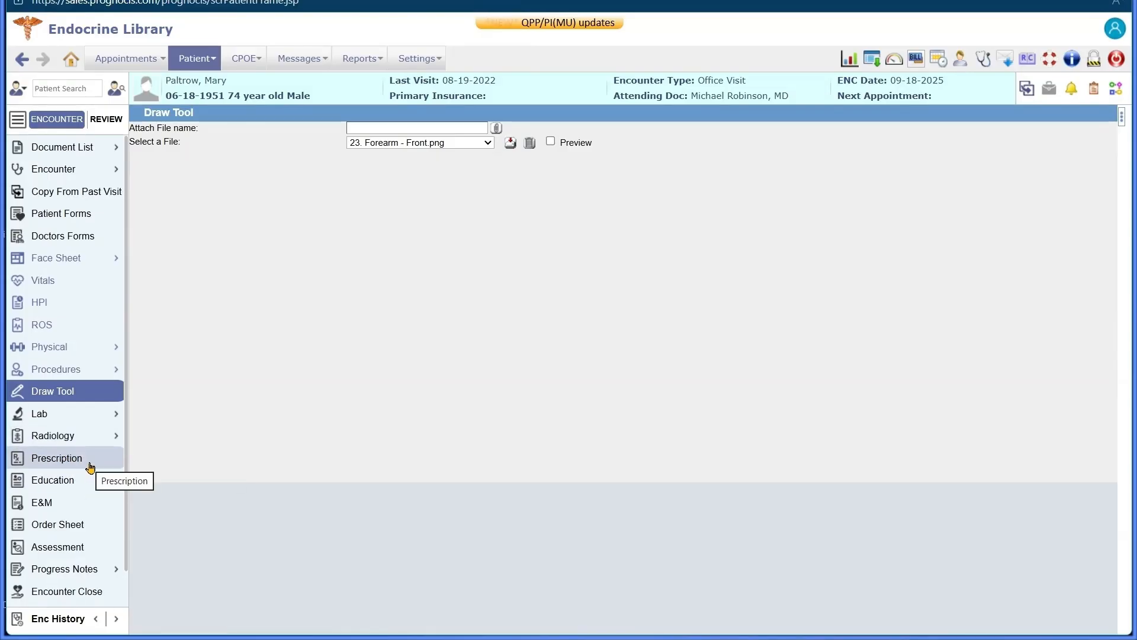
click(75, 530)
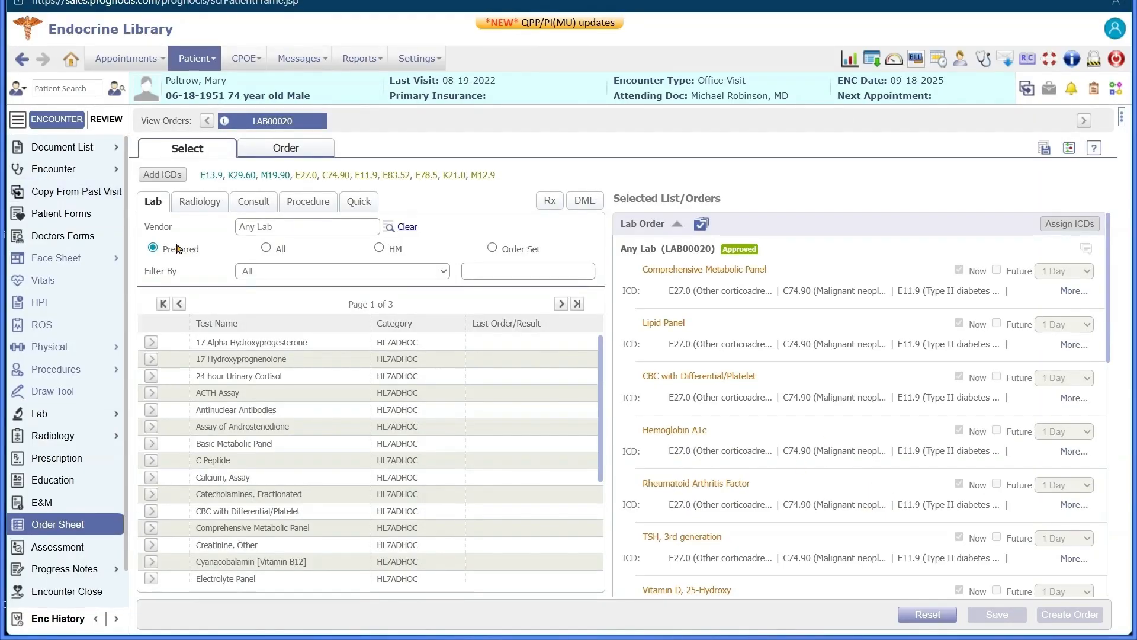
click(186, 205)
click(253, 201)
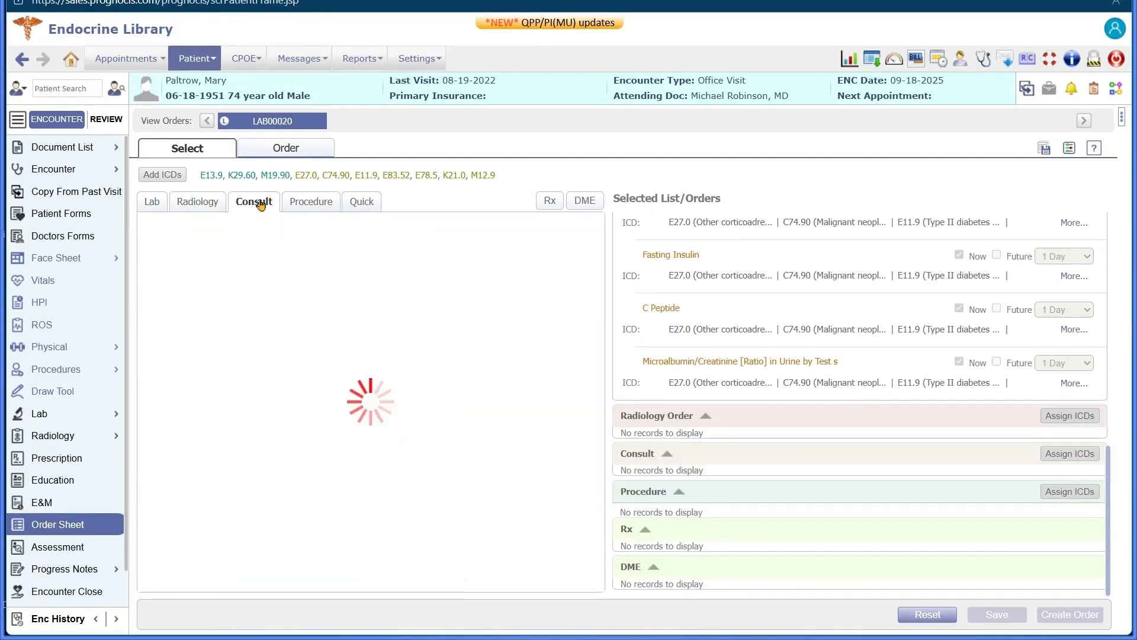
click(312, 203)
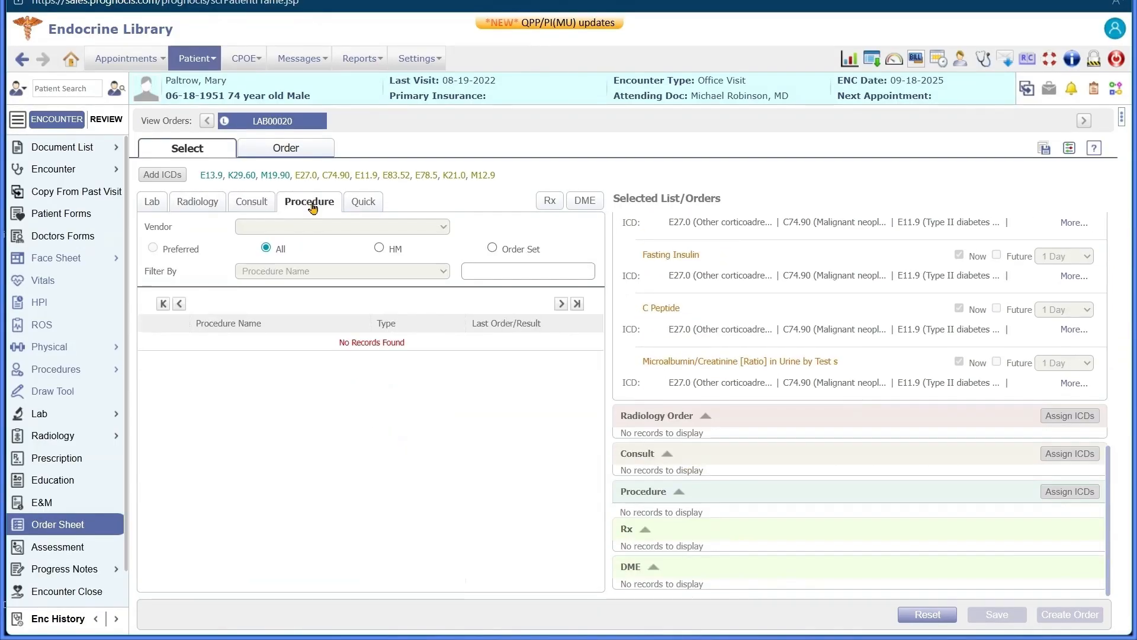
click(547, 203)
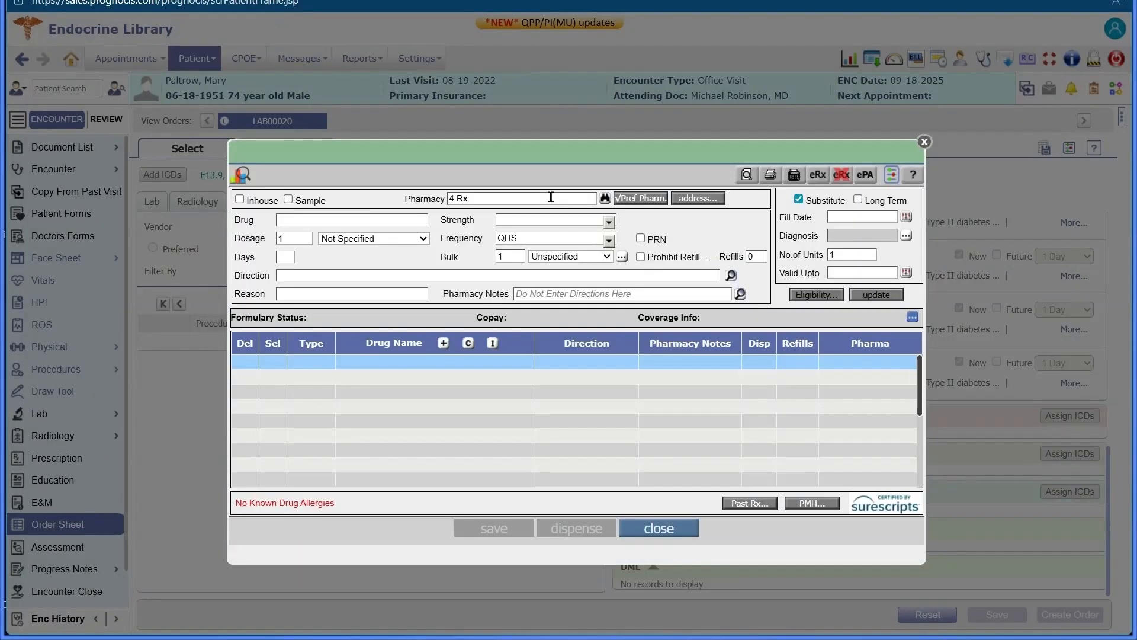
click(924, 142)
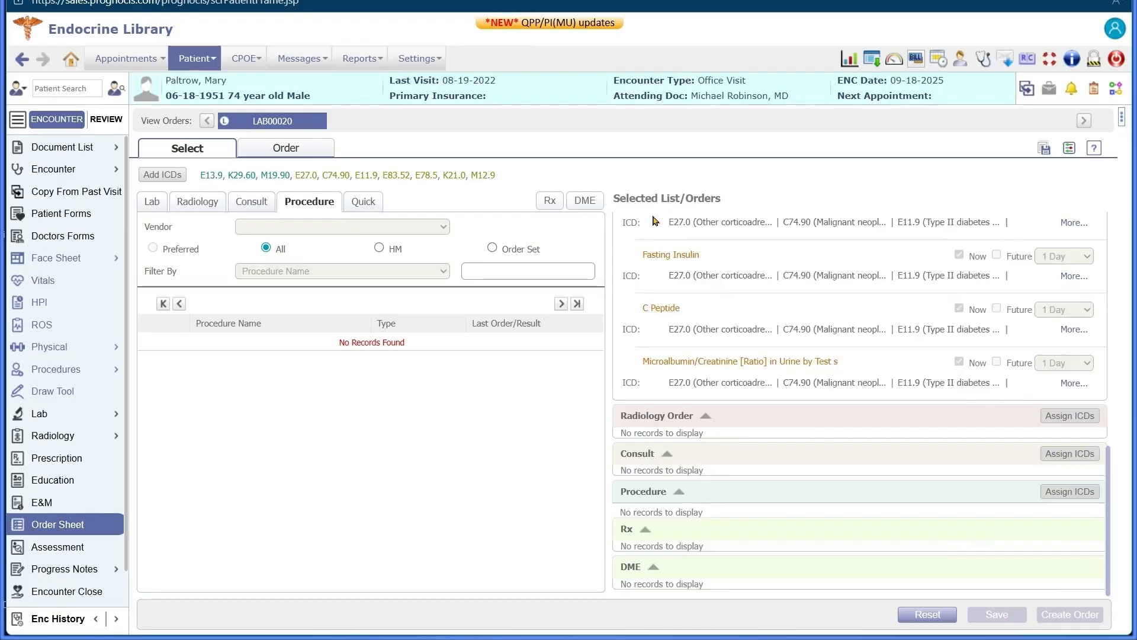
click(580, 208)
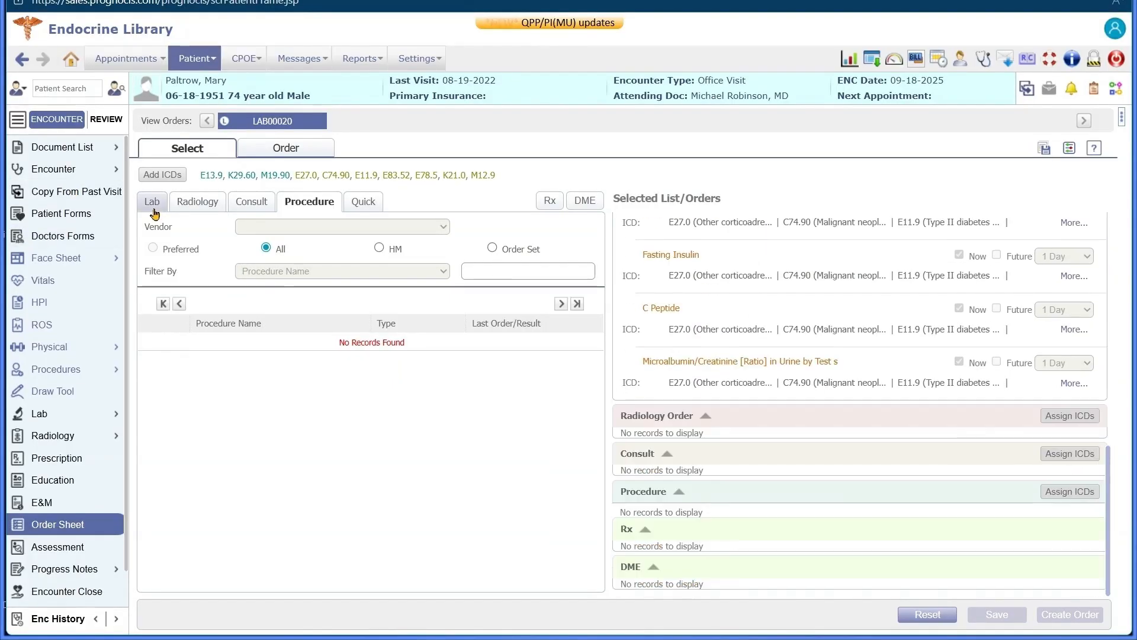
- Set the vendor for lab tests to Labcorp and open the details of the existing lab order
click(152, 207)
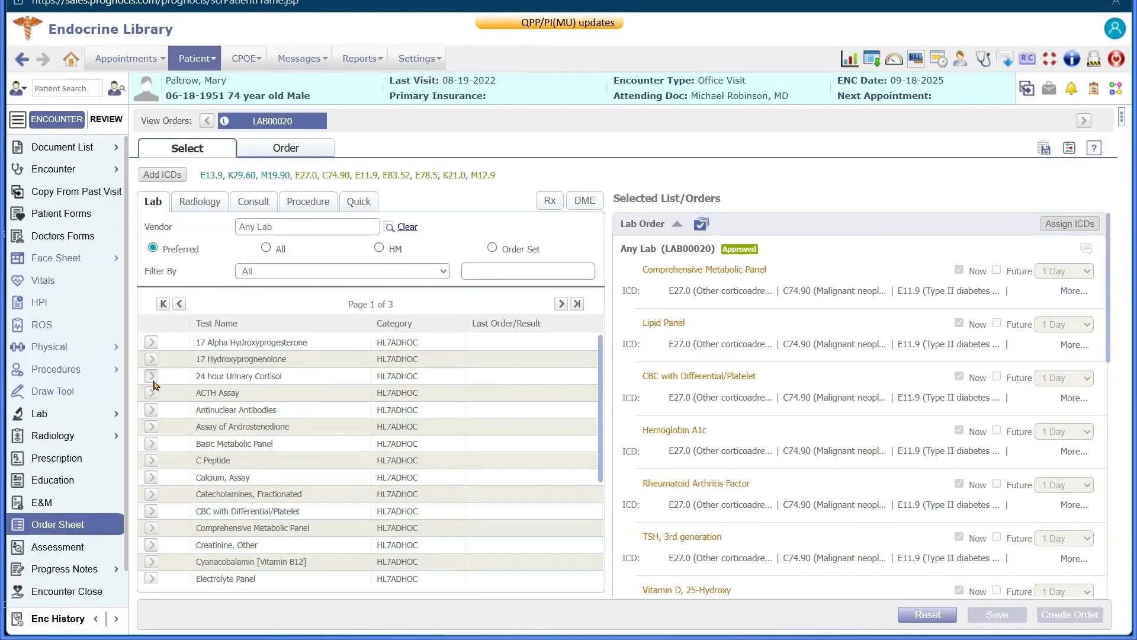
click(388, 227)
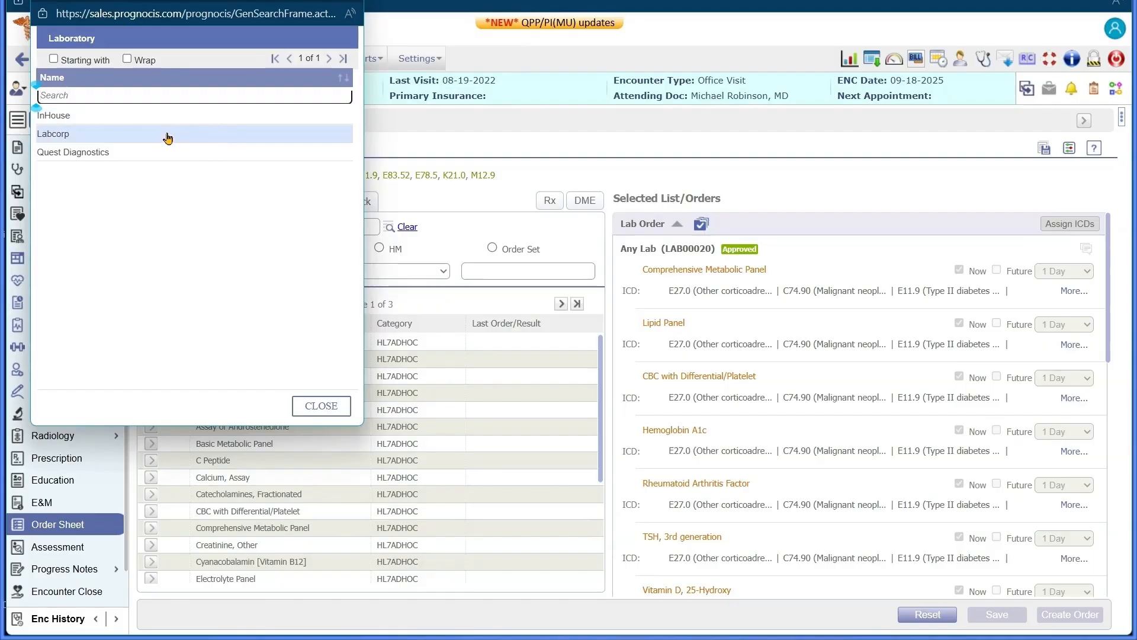
click(169, 134)
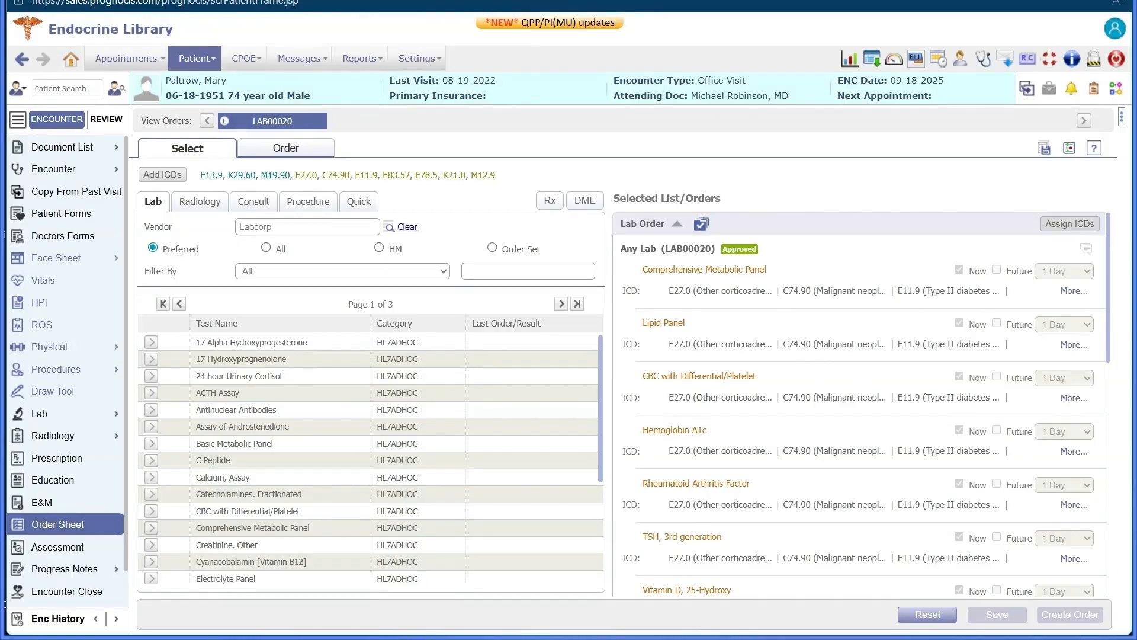
click(308, 122)
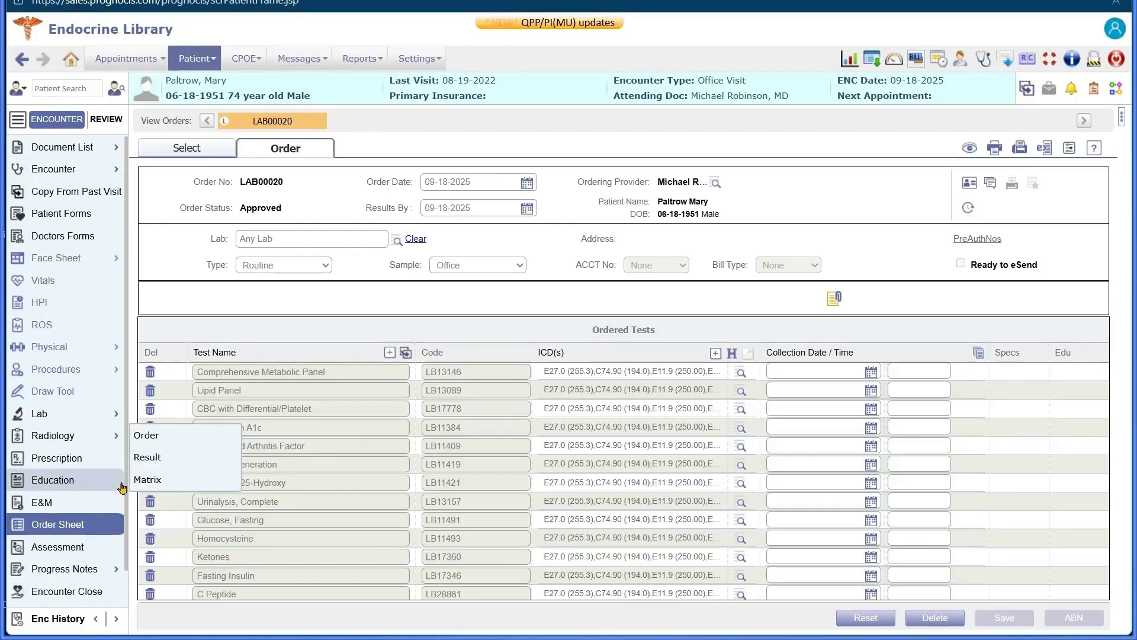
- Open the encounter's Assessment & Plan and view its ICD diagnoses and CPT/HCPC codes
scroll(65, 498, down, 1)
click(68, 510)
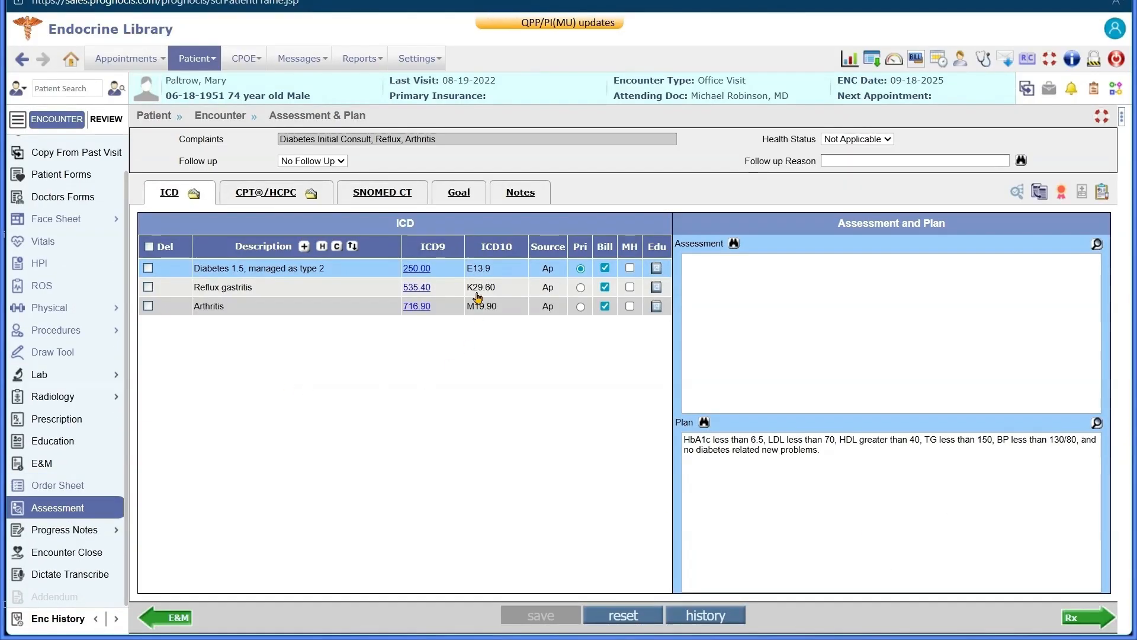
click(267, 192)
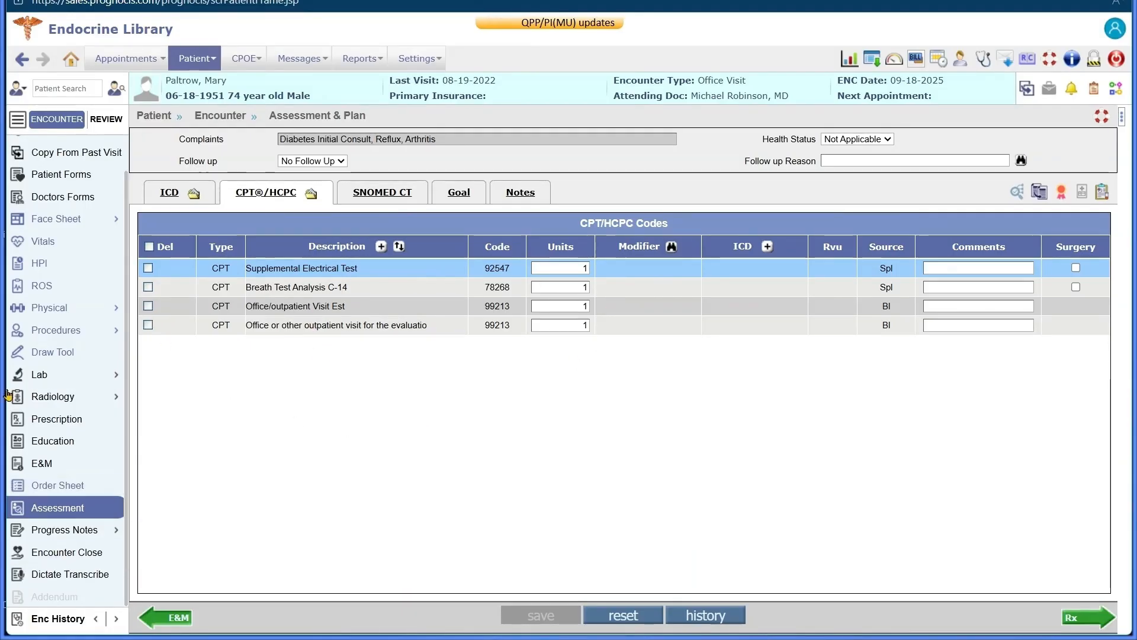
- Open the encounter's progress note and read through the Detailed Progress Note
click(75, 533)
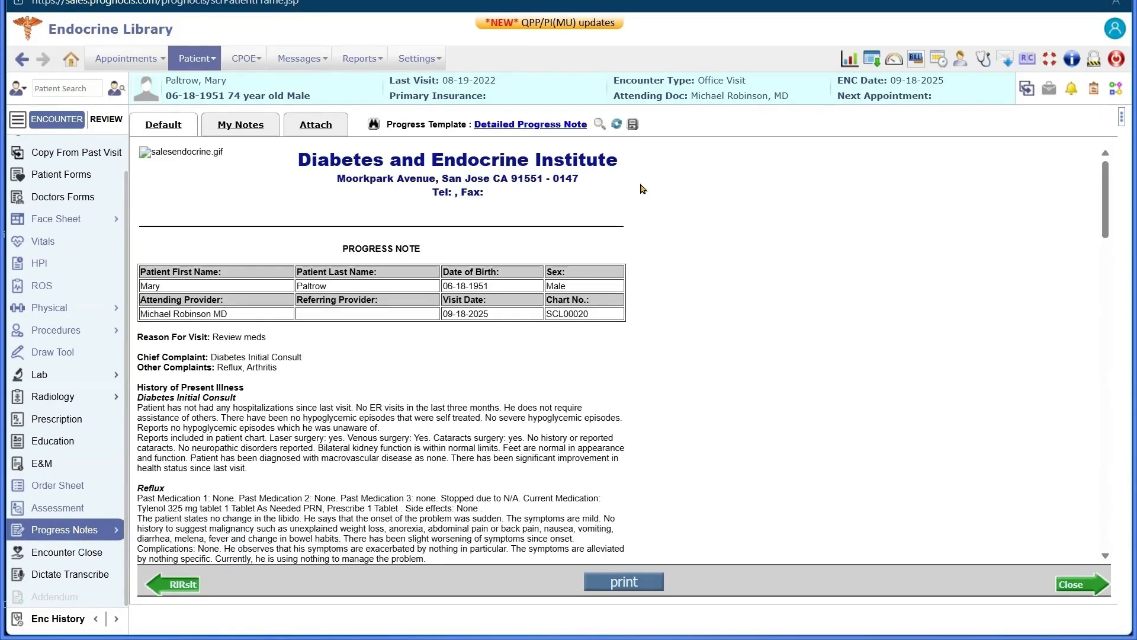
scroll(408, 310, down, 10)
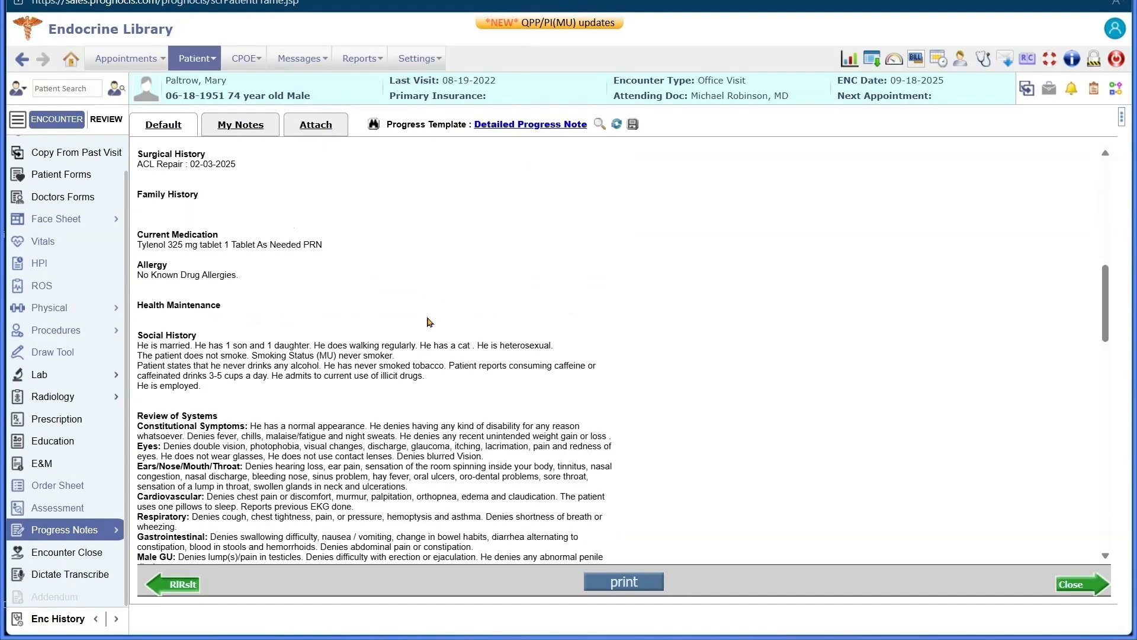
scroll(430, 325, down, 5)
scroll(459, 405, up, 15)
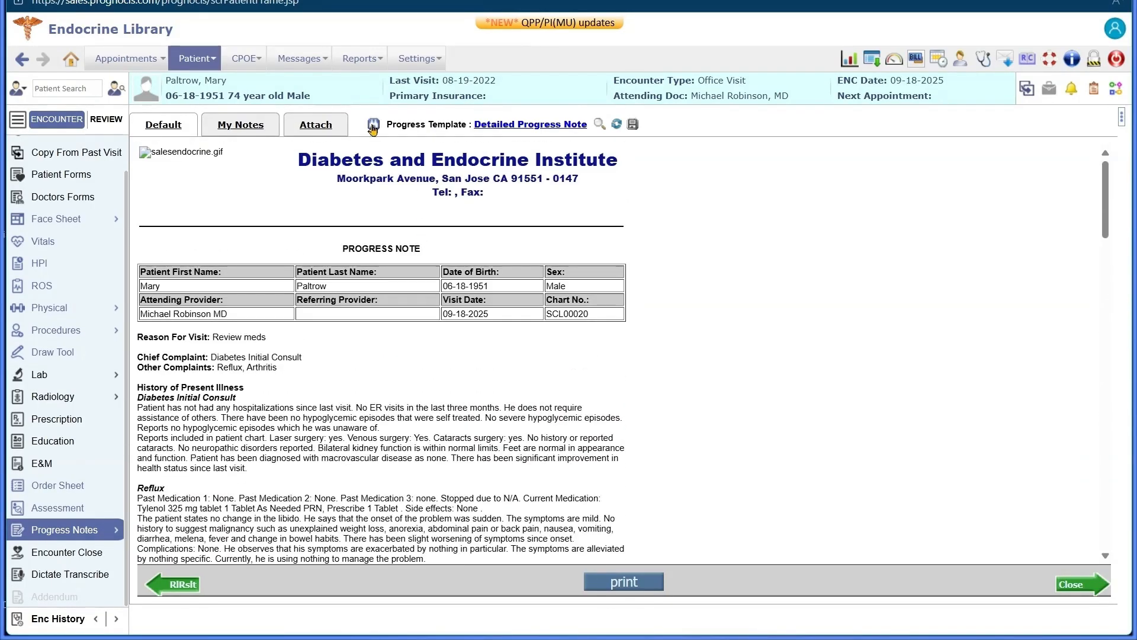
- Switch the progress note template to SOAP note and review the regenerated note
click(373, 126)
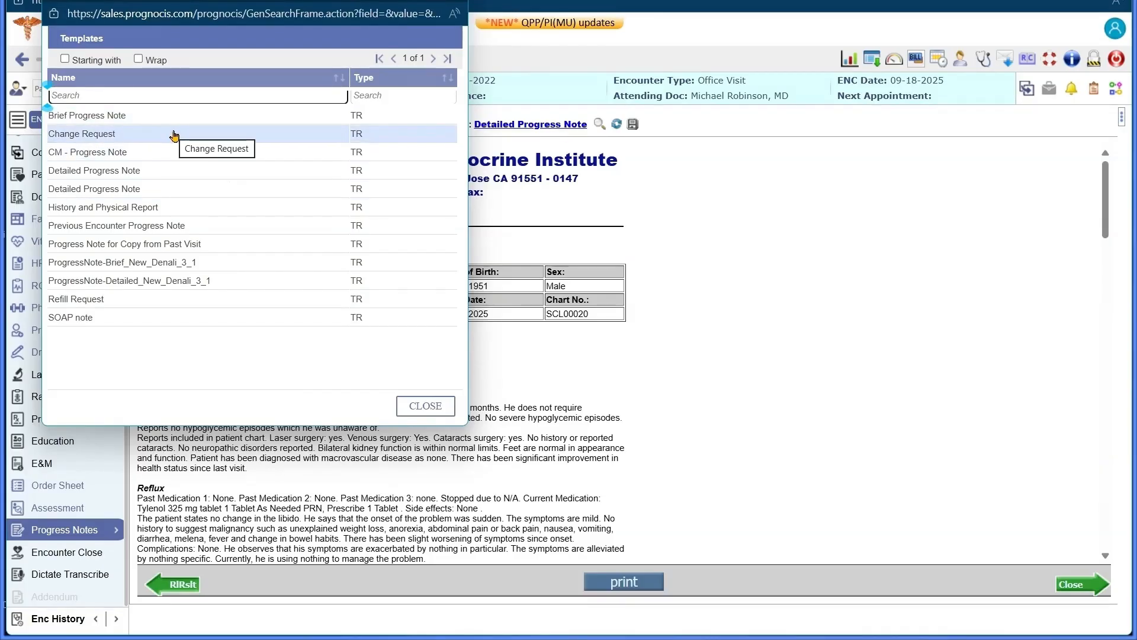
click(133, 325)
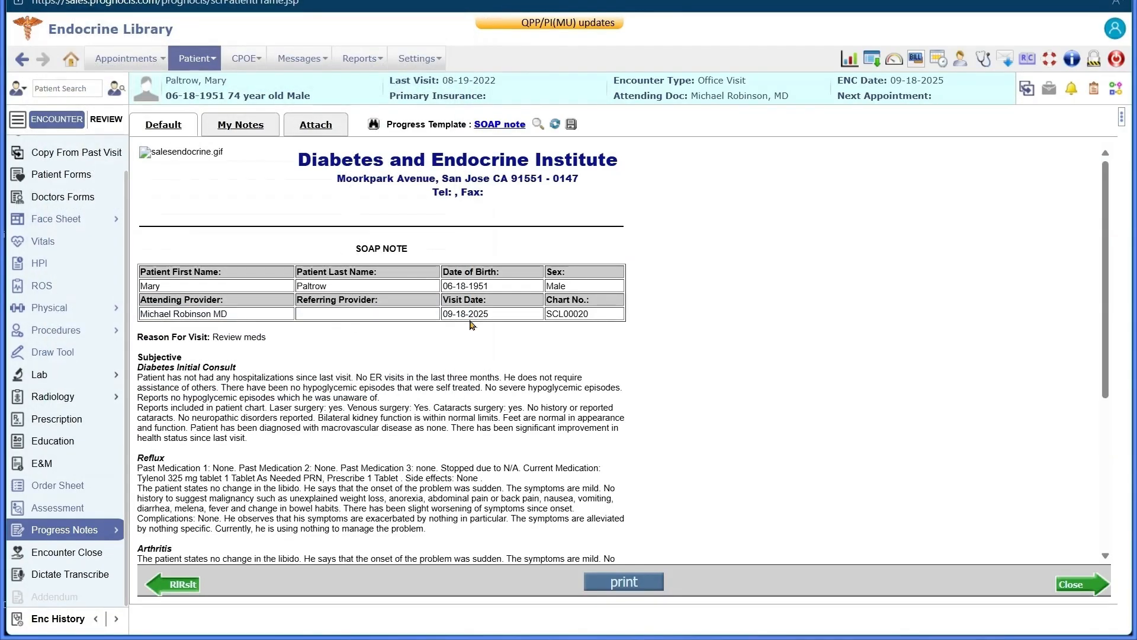
scroll(570, 398, down, 5)
scroll(557, 385, up, 5)
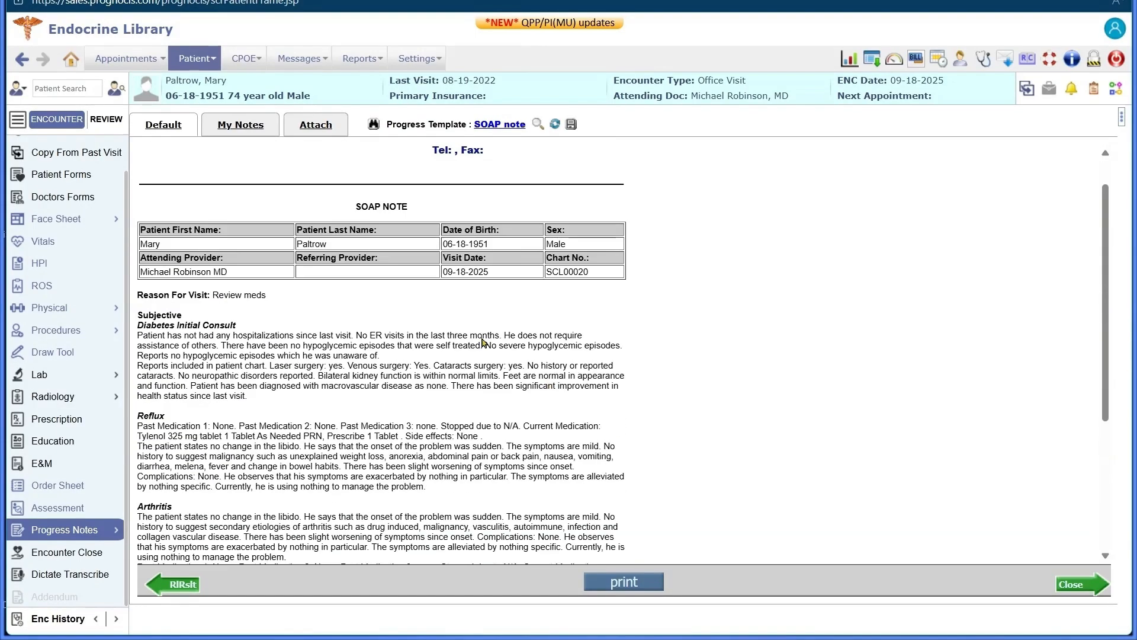
mouse_move(78, 405)
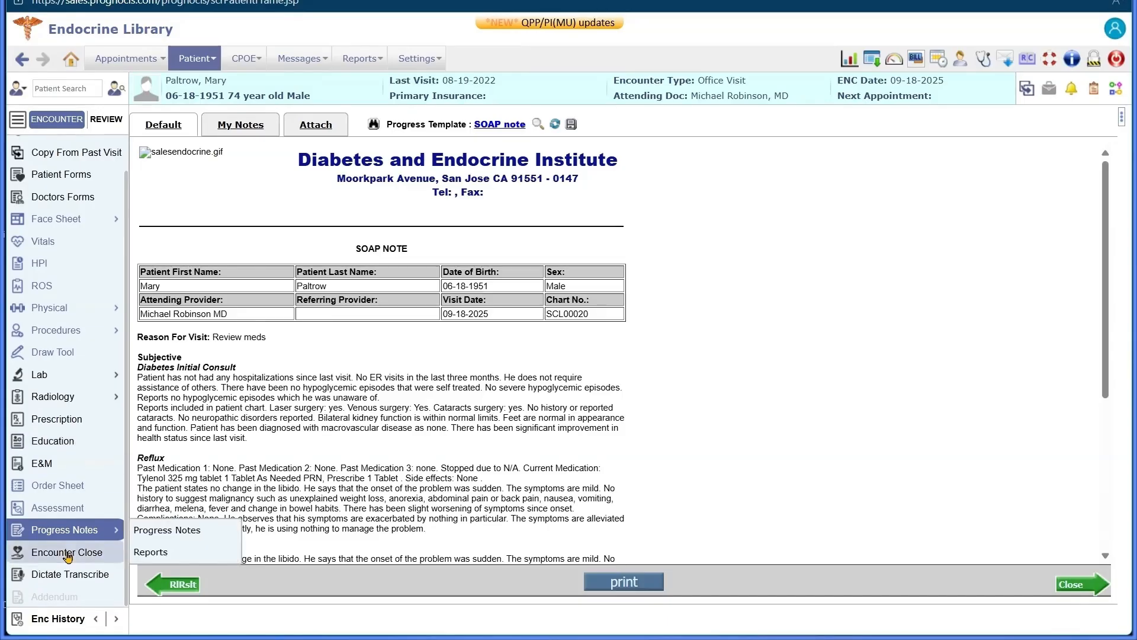
- View the encounter's close summary, then open its document list and permanently dismiss the tips shown there
click(69, 557)
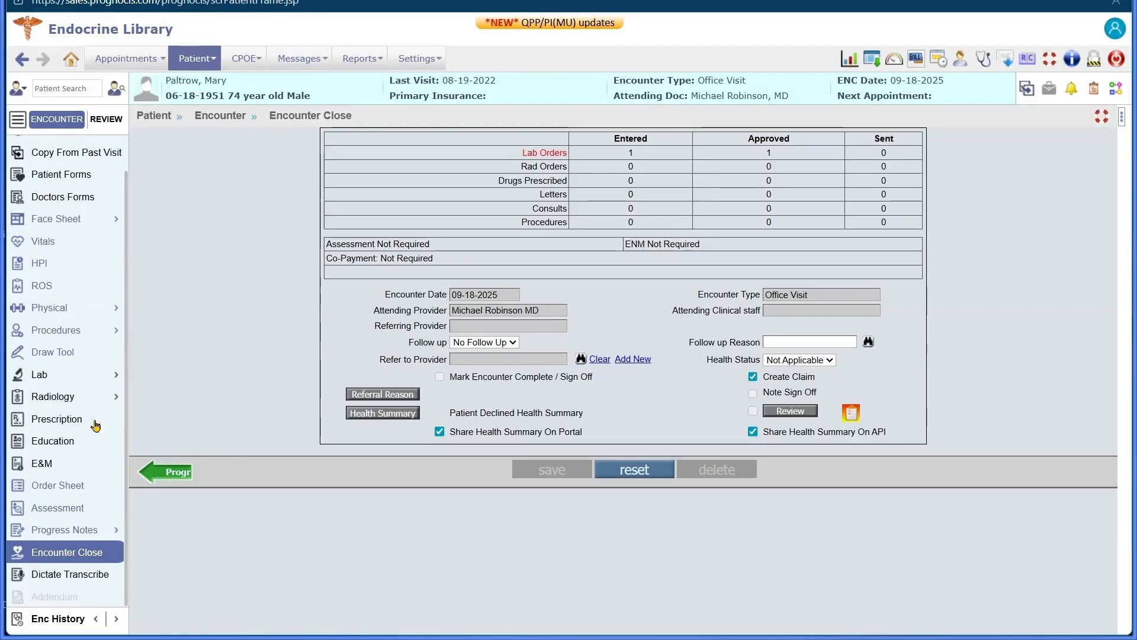
scroll(71, 219, up, 1)
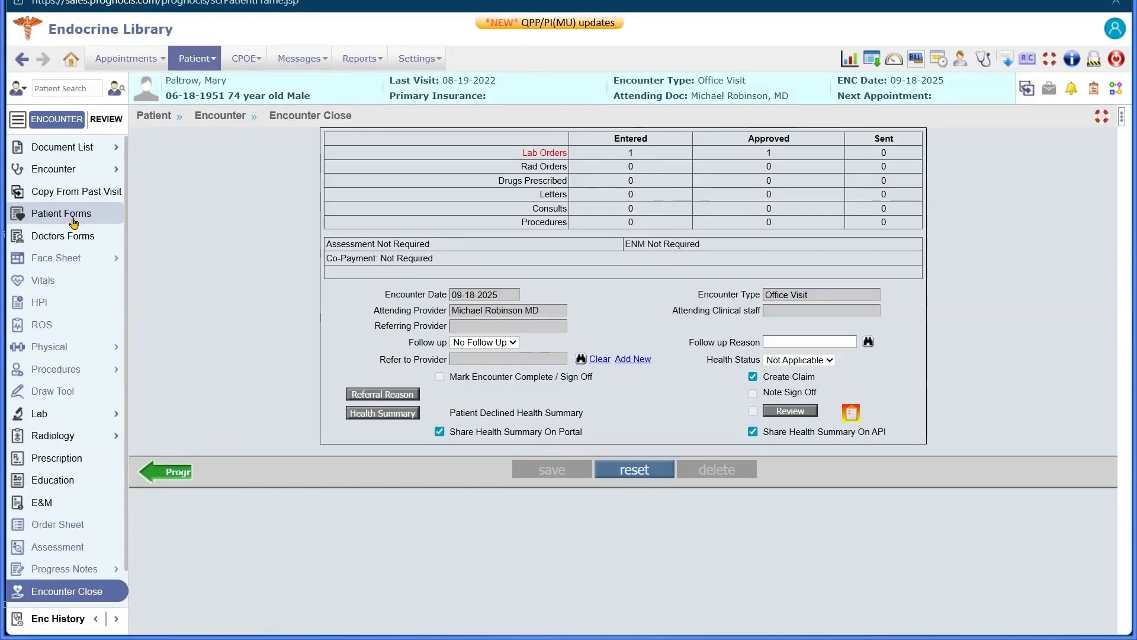
click(72, 151)
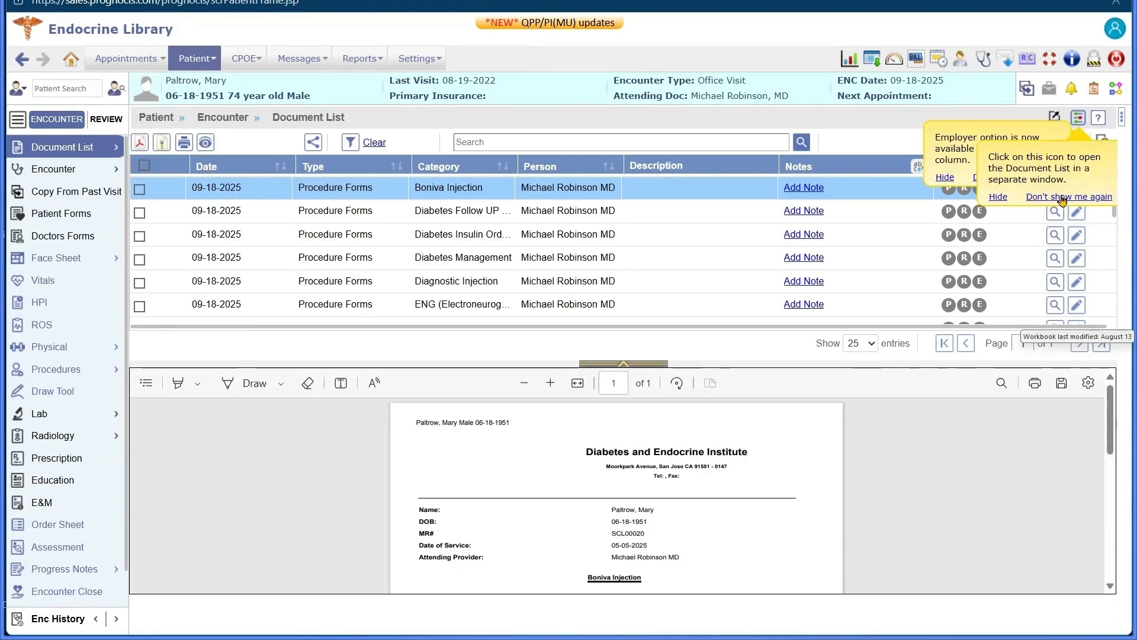
click(1041, 196)
click(1020, 177)
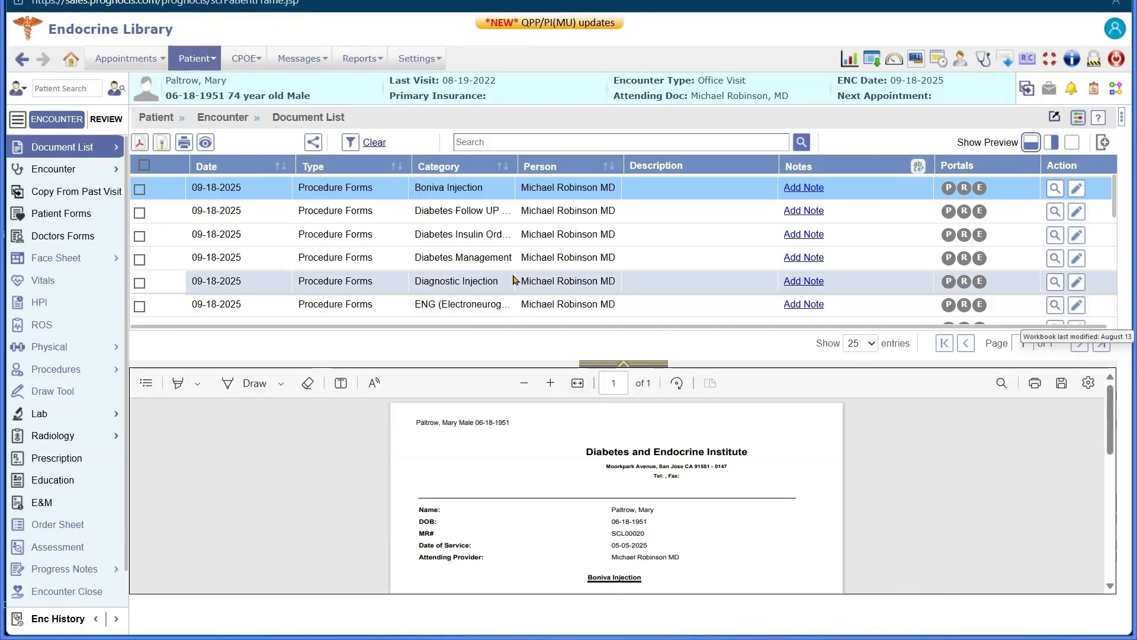
- Select the Diagnostic Injection and ENG procedure forms in the document list, then clear the selection
scroll(517, 280, down, 2)
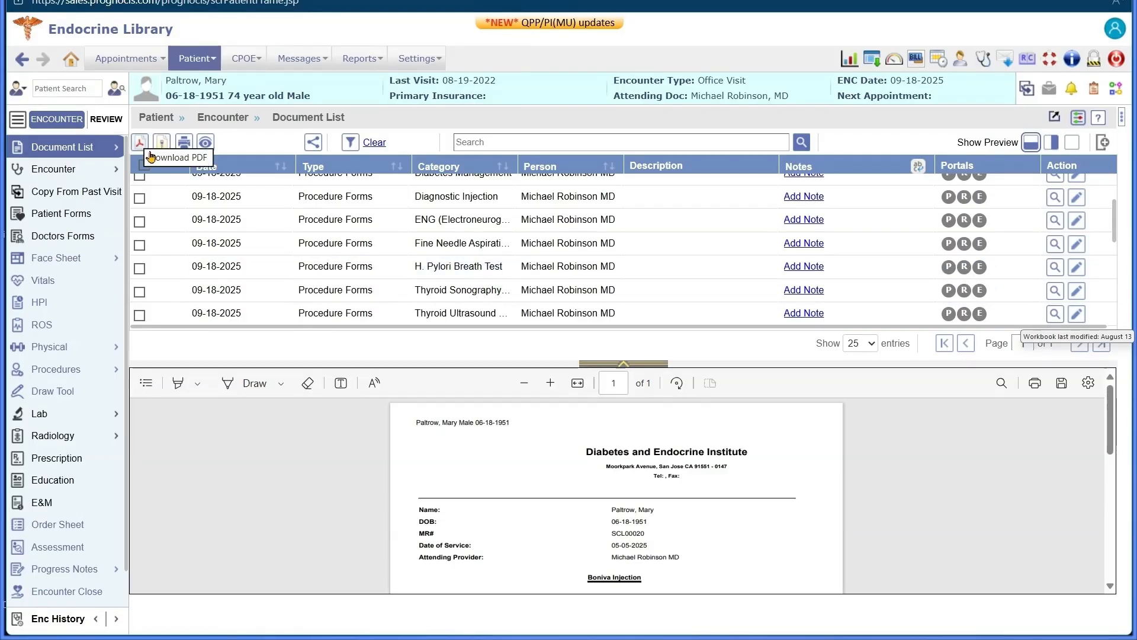
click(139, 198)
click(139, 222)
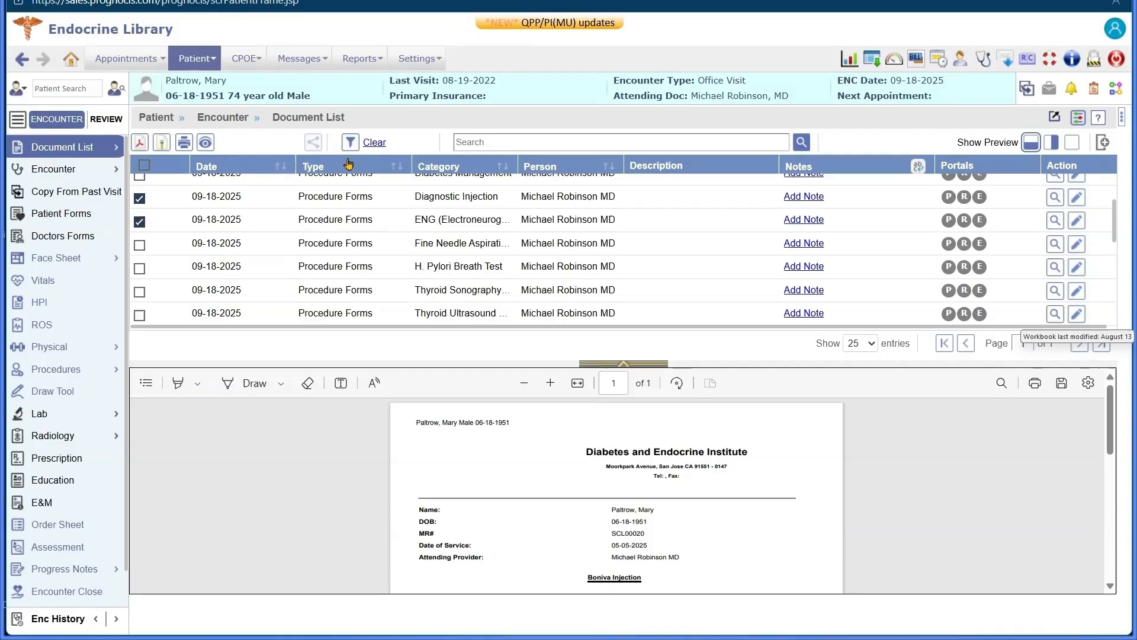
scroll(782, 243, up, 3)
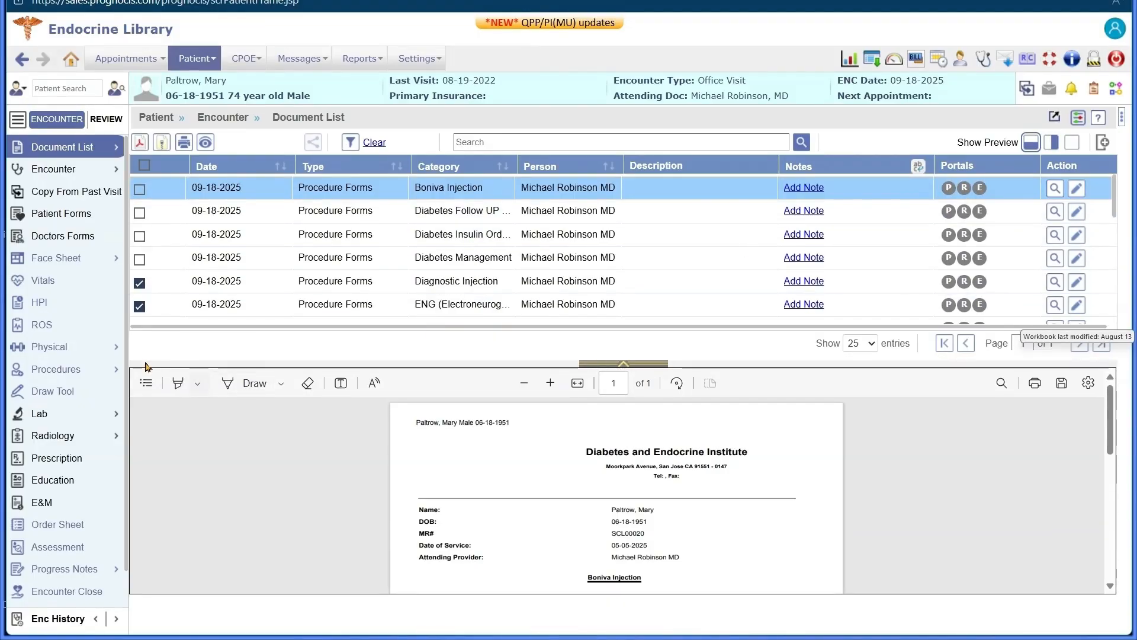
click(140, 307)
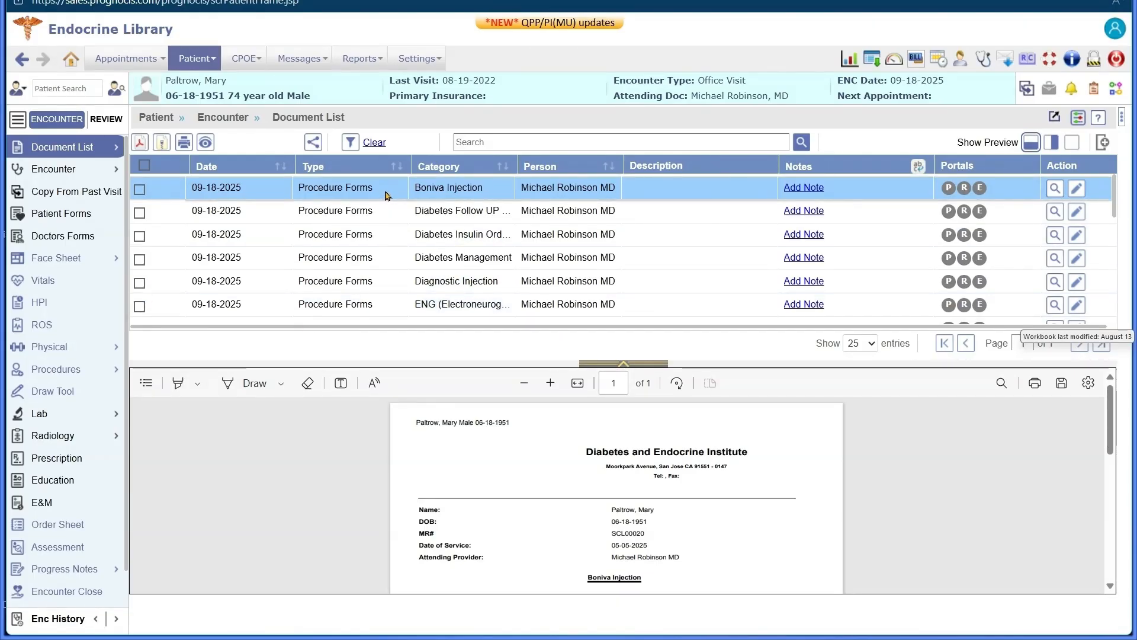
- Open and close the document list's Share On Portal dialog, then return to the encounter's close summary
click(314, 144)
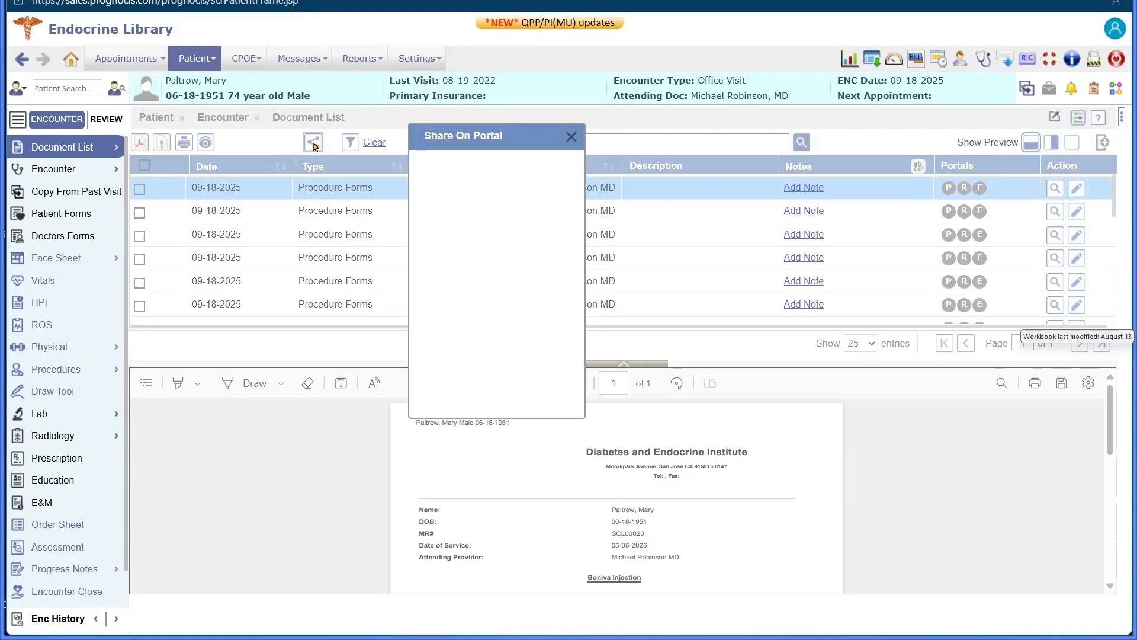
click(570, 138)
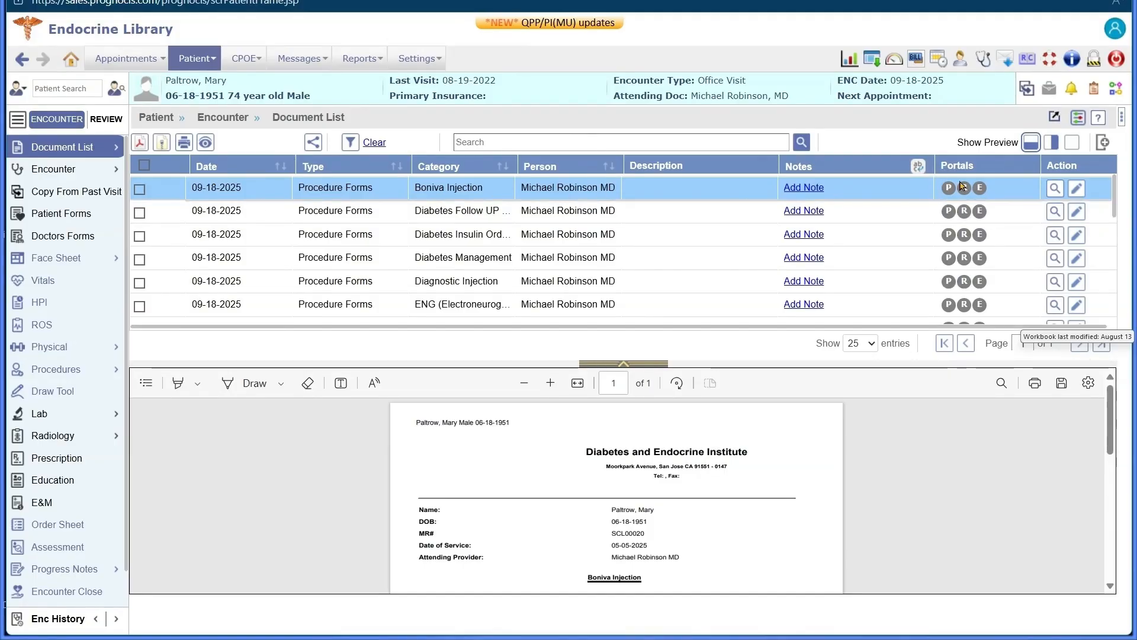
scroll(65, 486, down, 1)
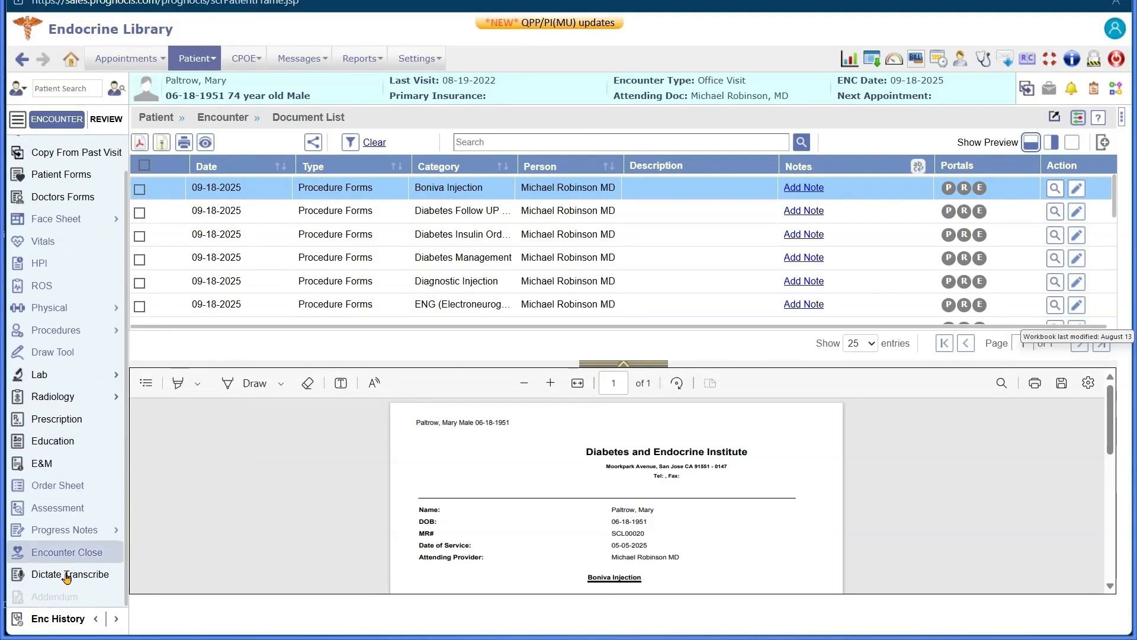
click(80, 552)
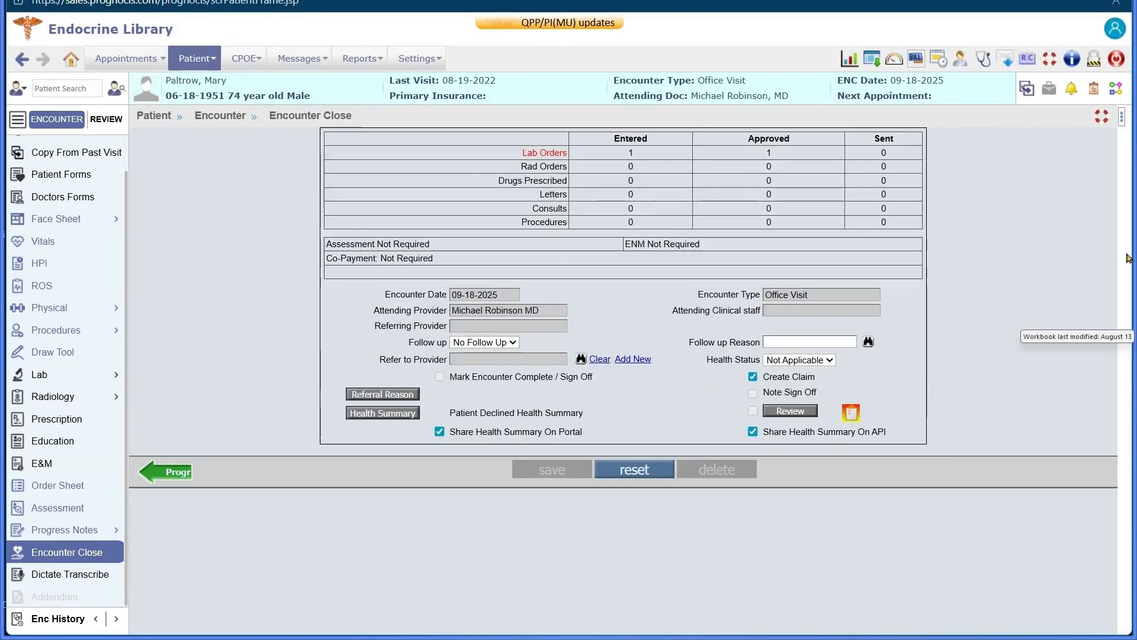
- Switch to the billing side and open the claim details for the 01:00 pm office visit on 09-18-2025
click(916, 59)
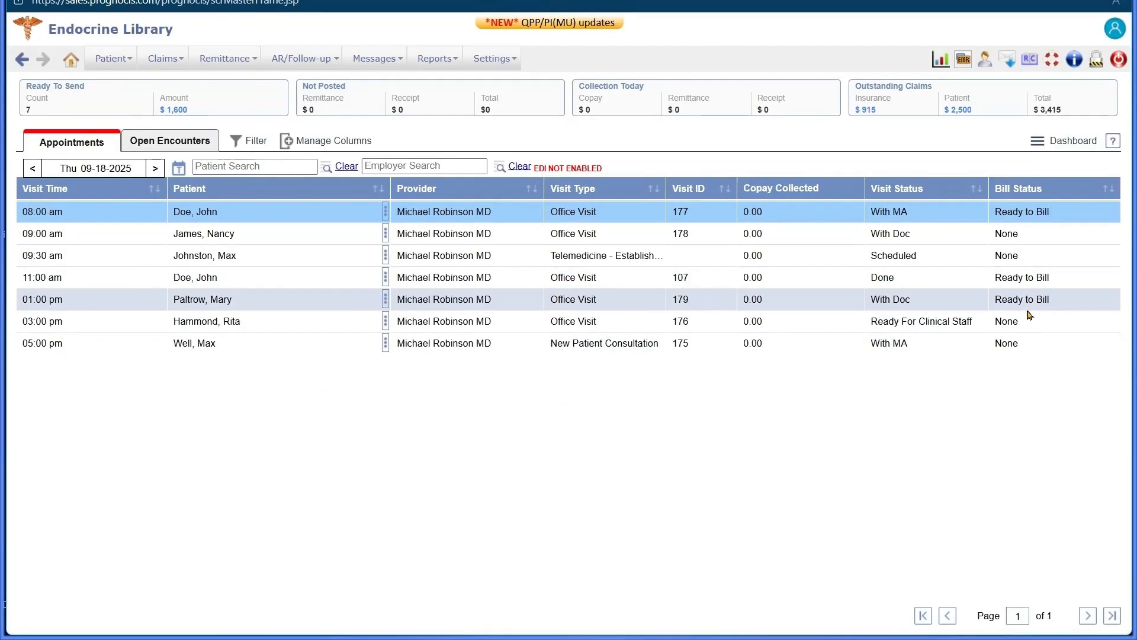
click(386, 299)
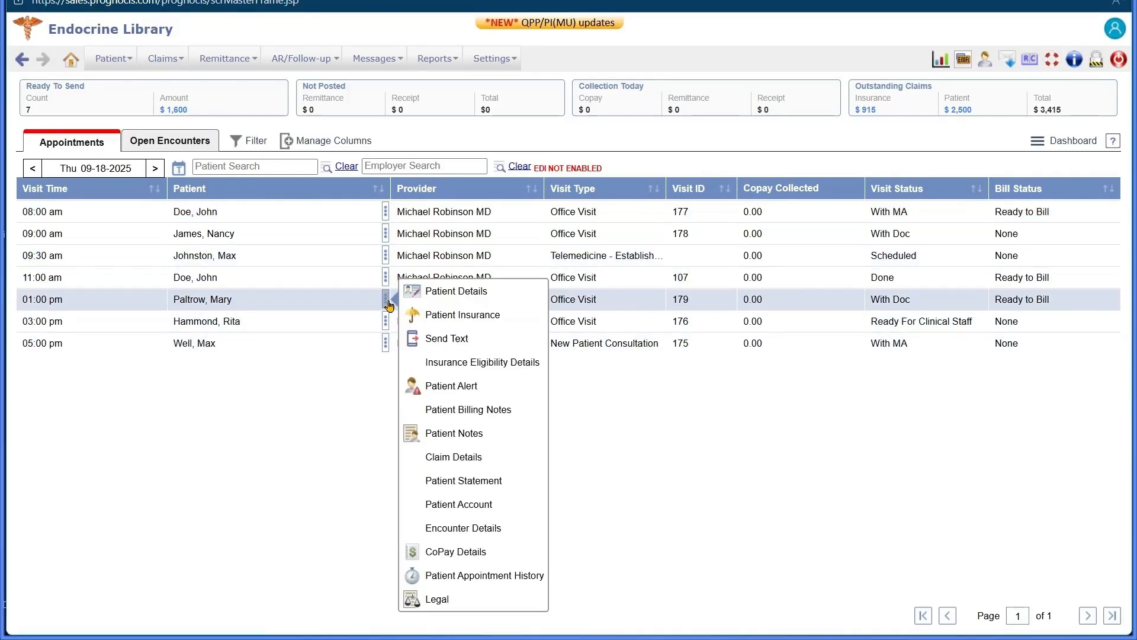
click(430, 463)
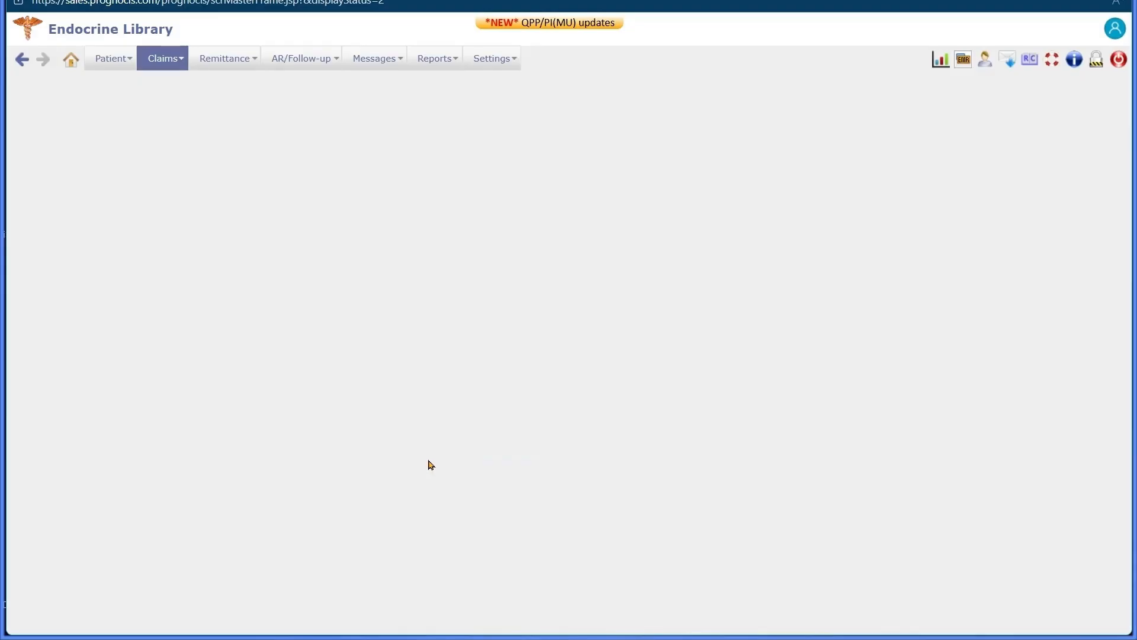